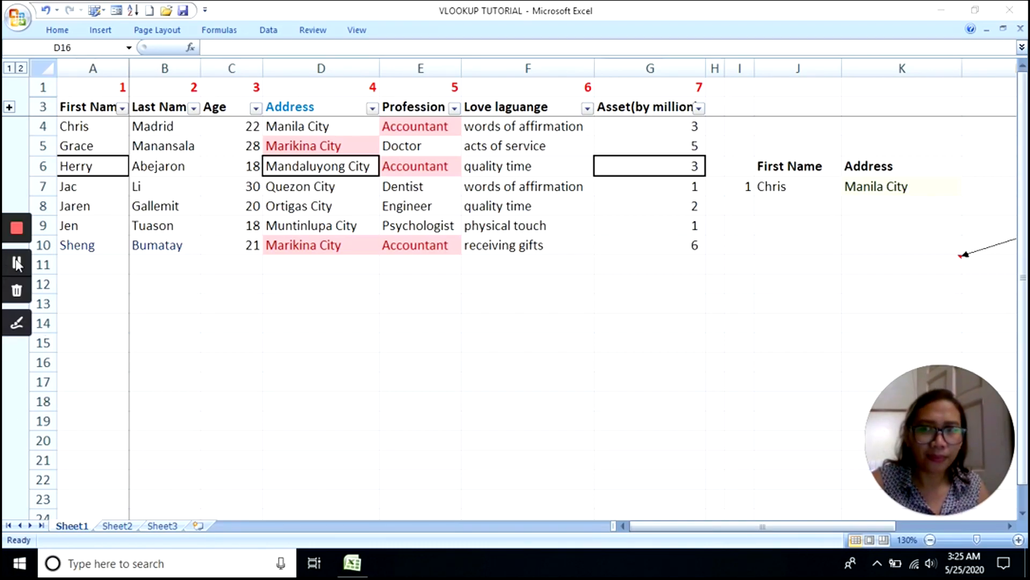
- Restore the minimized ribbon so the full Home commands show above the people table
{"action": "left_click", "coordinate": [17, 263]}
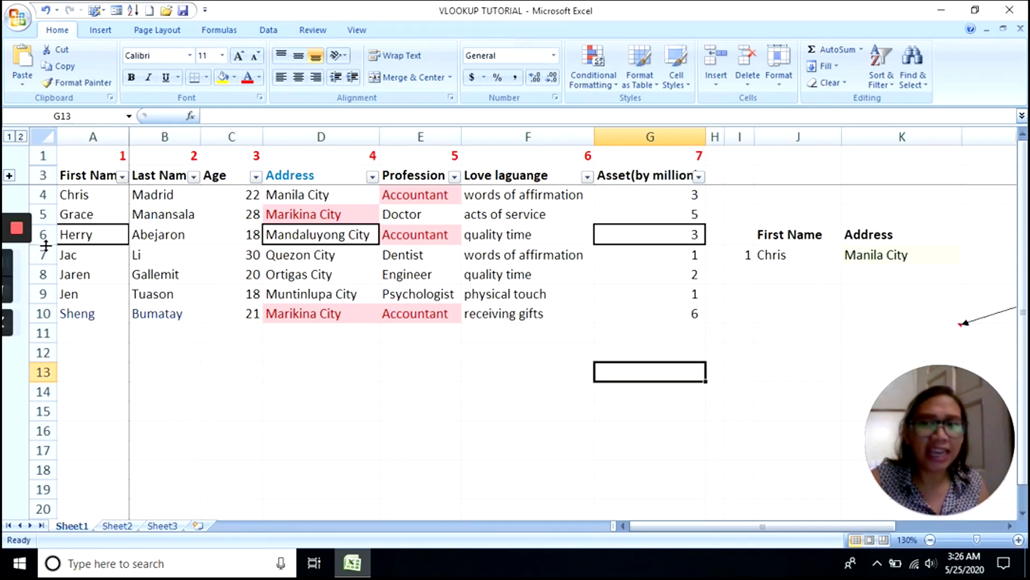
- Open Insert Function for G13 and compare the SUMIF, SUM and VLOOKUP descriptions
{"action": "left_click", "coordinate": [191, 116]}
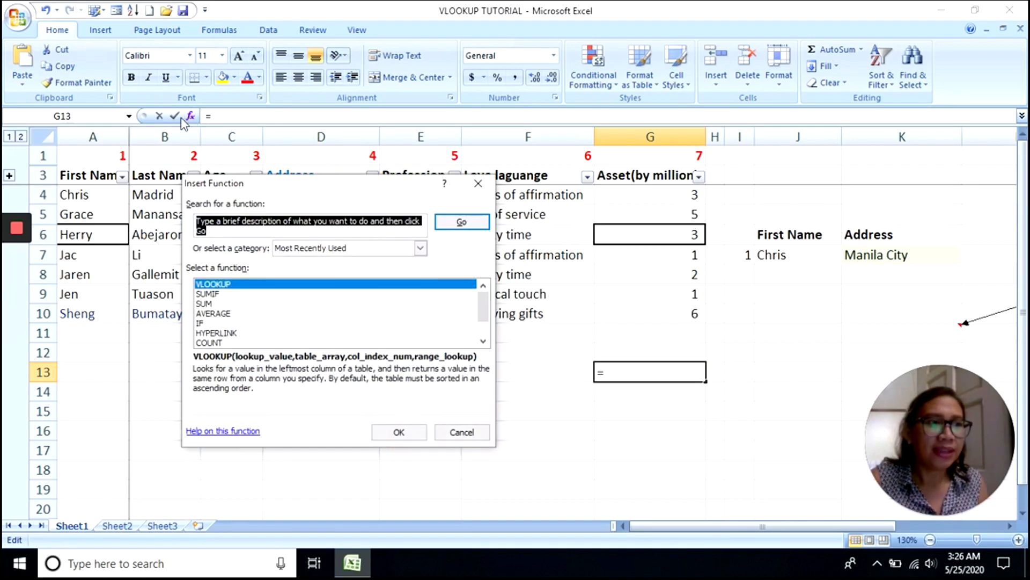
{"action": "mouse_move", "coordinate": [15, 263]}
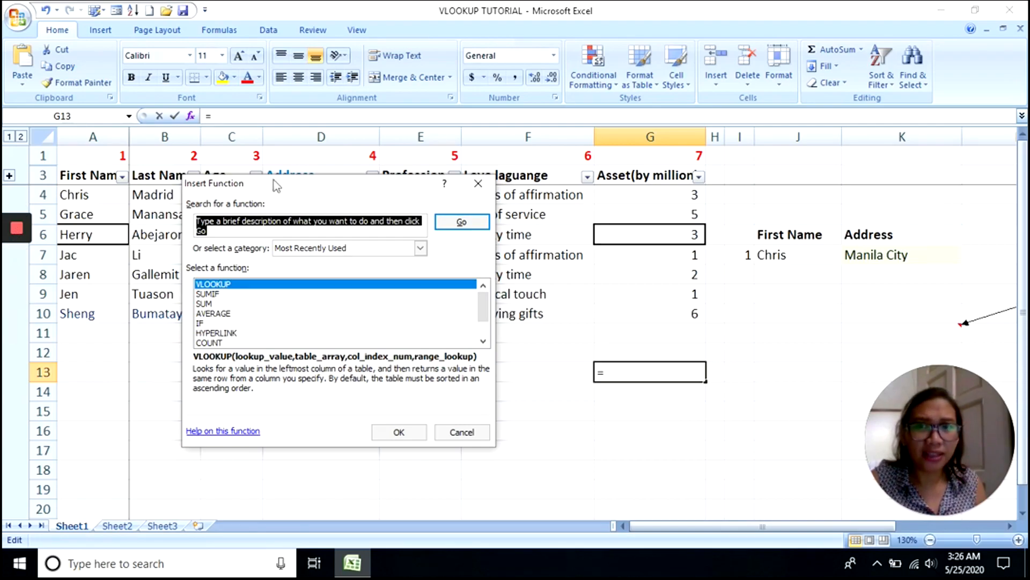
{"action": "left_click_drag", "start_coordinate": [277, 186], "coordinate": [521, 169]}
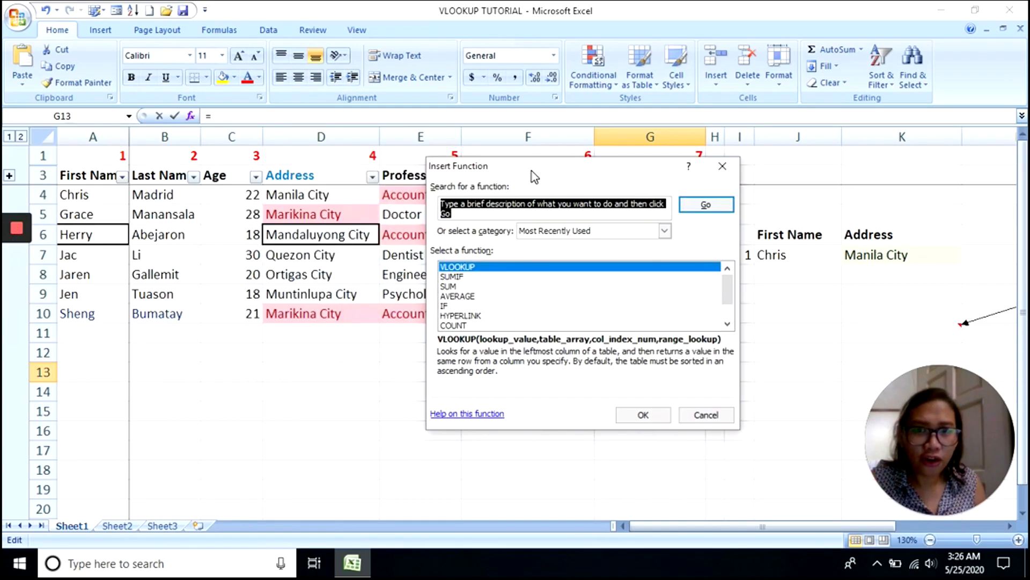
{"action": "left_click", "coordinate": [465, 277]}
{"action": "left_click", "coordinate": [467, 286]}
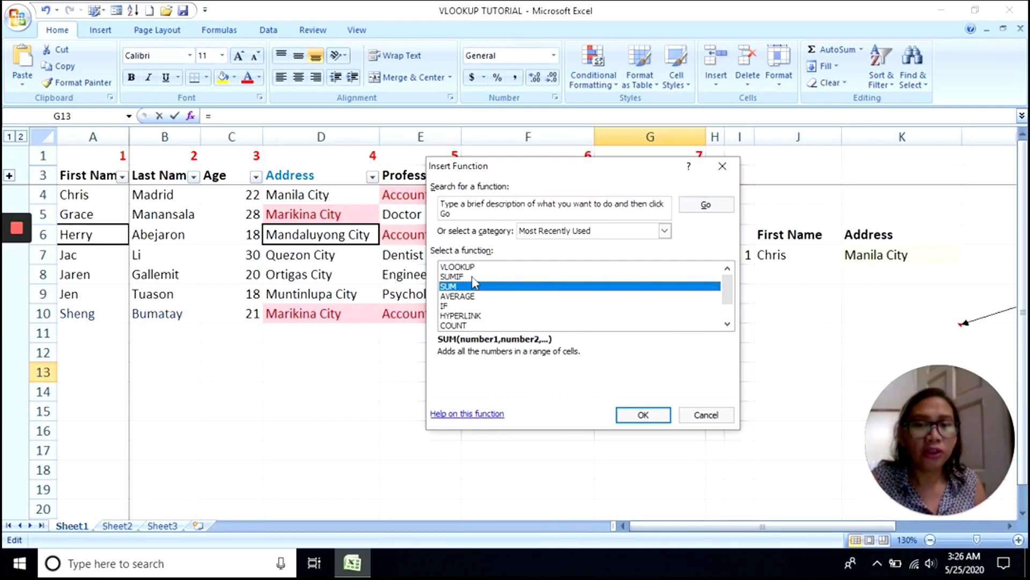
{"action": "left_click", "coordinate": [472, 267]}
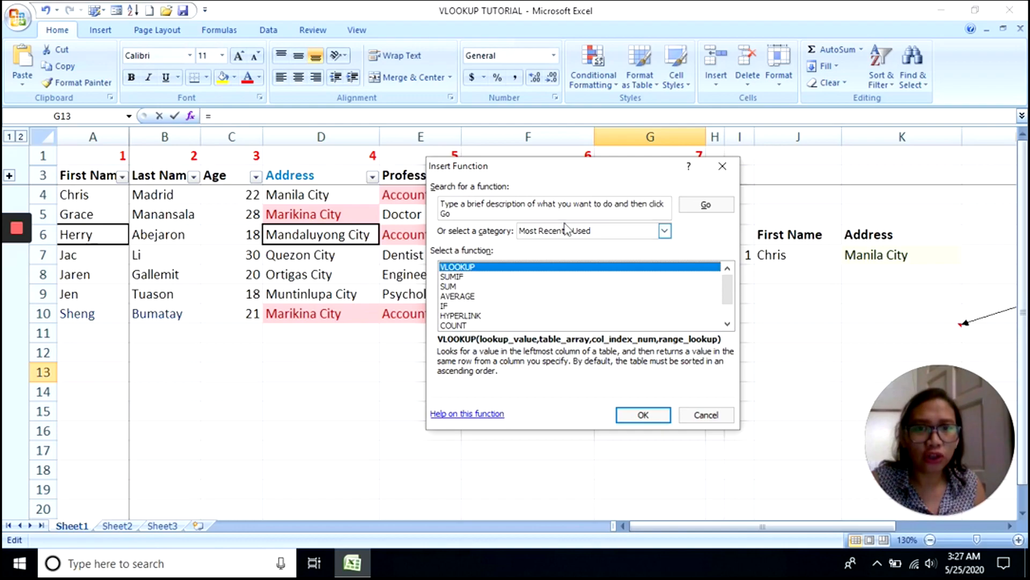
- Set the function category to All and search for 'vlookup'
{"action": "left_click", "coordinate": [665, 230]}
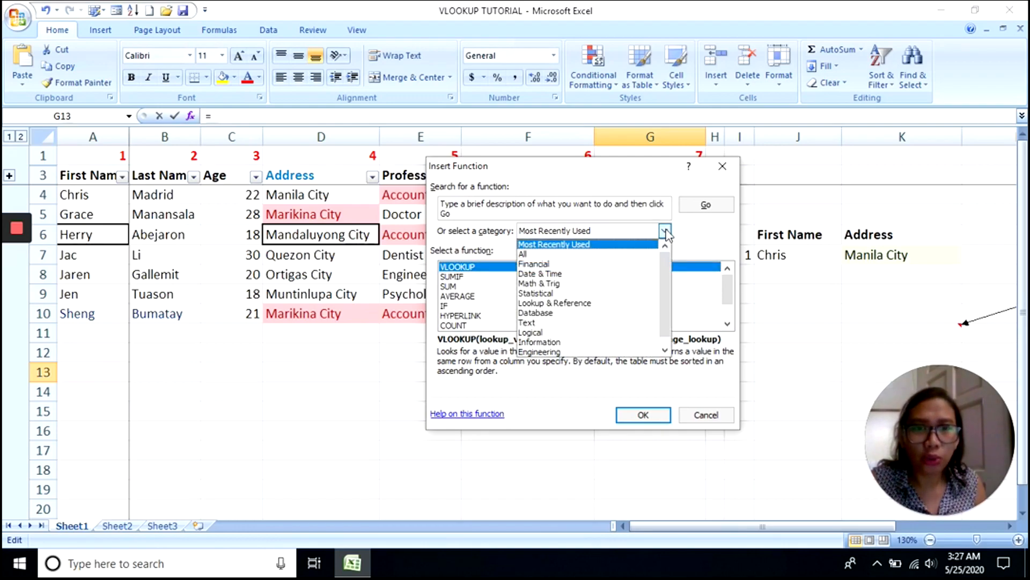
{"action": "left_click", "coordinate": [628, 255]}
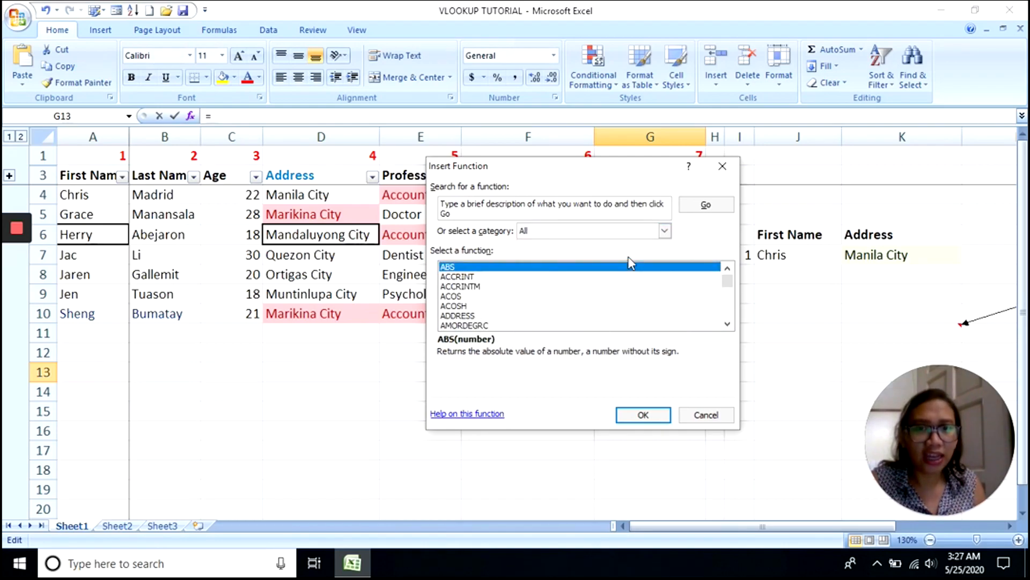
{"action": "left_click", "coordinate": [603, 216]}
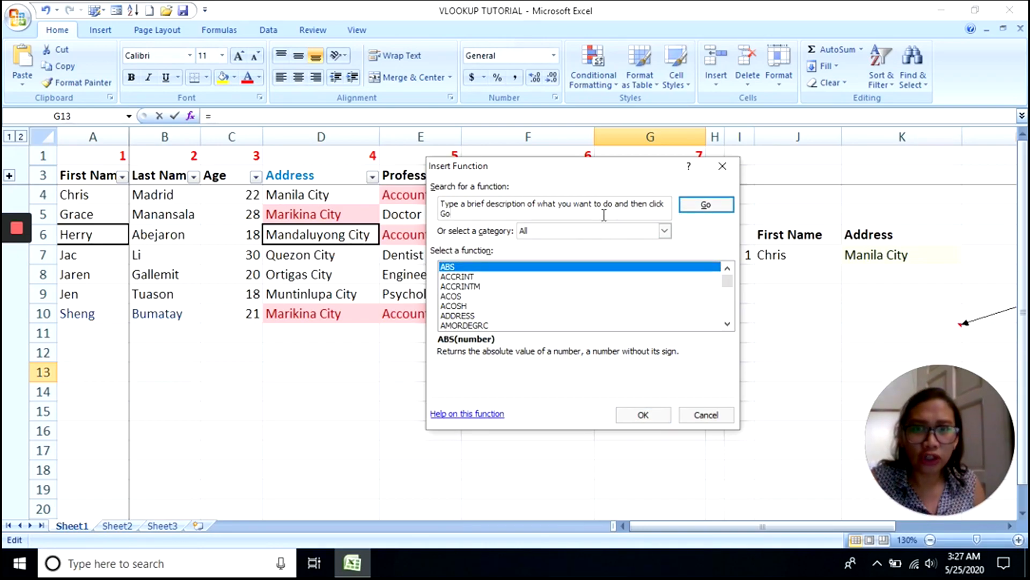
{"action": "left_click_drag", "start_coordinate": [466, 213], "coordinate": [435, 203]}
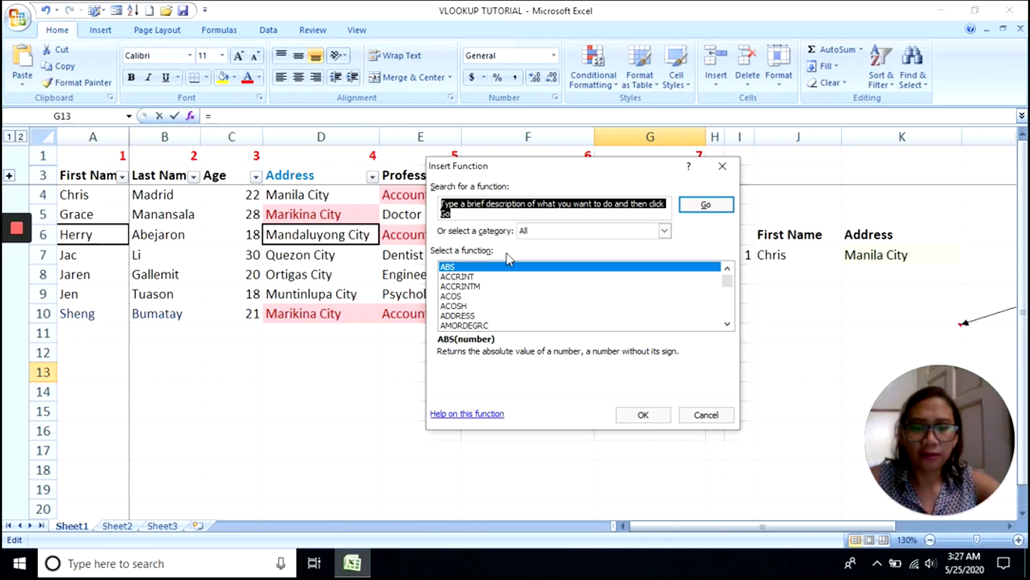
{"action": "type", "text": "vlookup"}
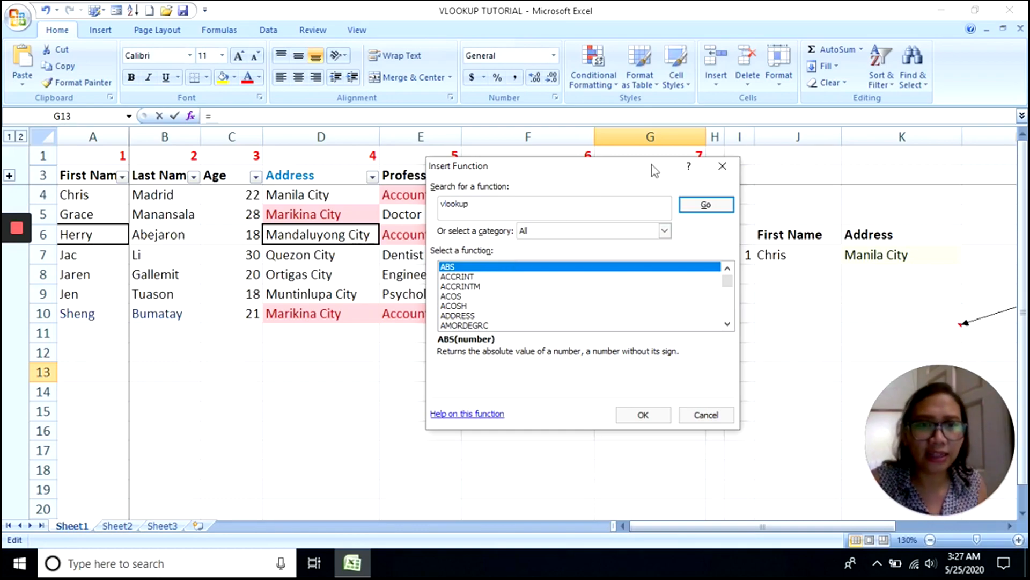
{"action": "left_click", "coordinate": [722, 206]}
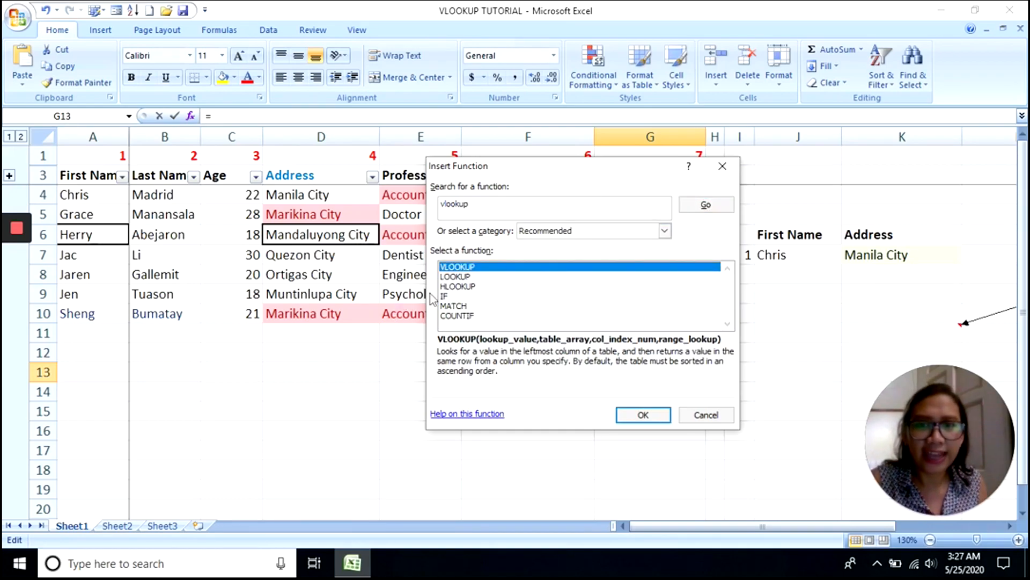
- Dismiss VLOOKUP's arguments unused, then reopen Insert Function from the Formulas tab and close it
{"action": "double_click", "coordinate": [489, 268]}
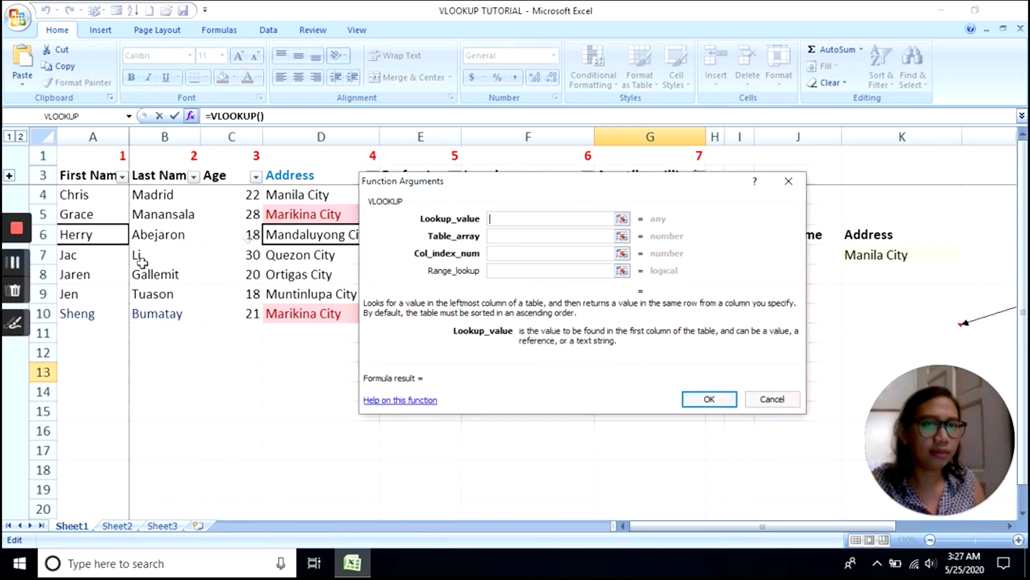
{"action": "left_click", "coordinate": [787, 180]}
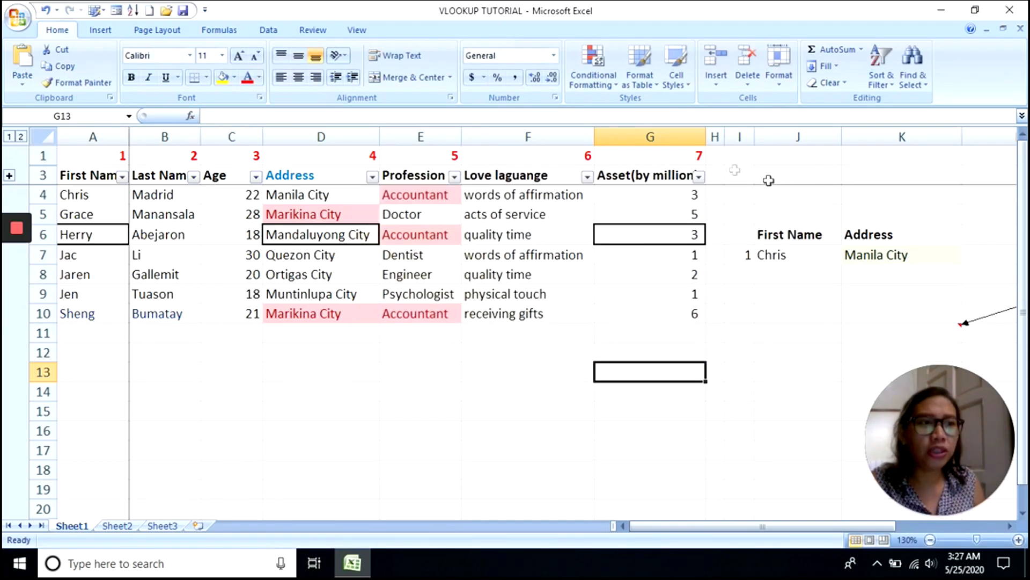
{"action": "left_click", "coordinate": [220, 30]}
{"action": "mouse_move", "coordinate": [17, 263]}
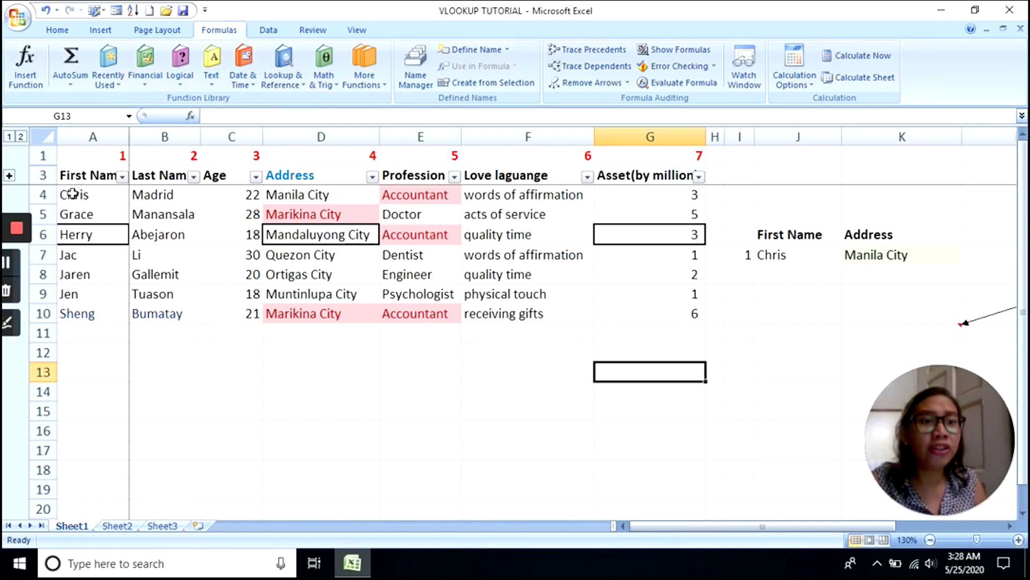
{"action": "left_click", "coordinate": [33, 69]}
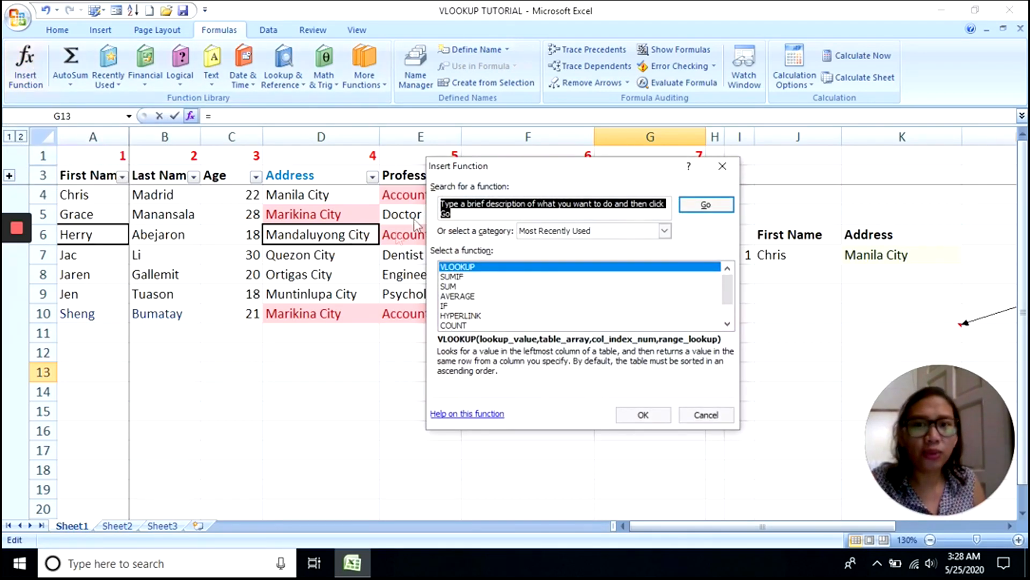
{"action": "mouse_move", "coordinate": [23, 246]}
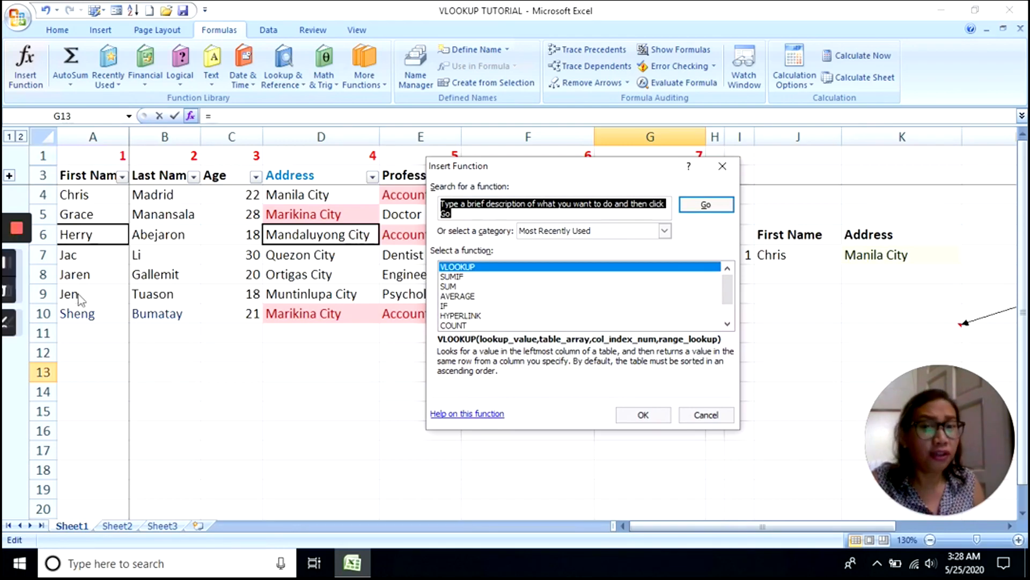
{"action": "left_click", "coordinate": [722, 166]}
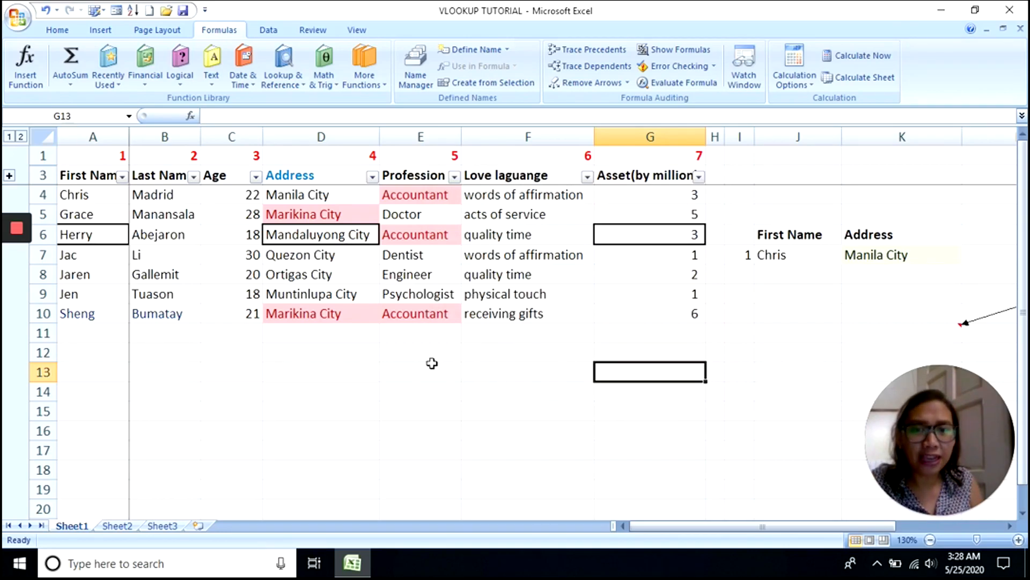
{"action": "left_click", "coordinate": [513, 352]}
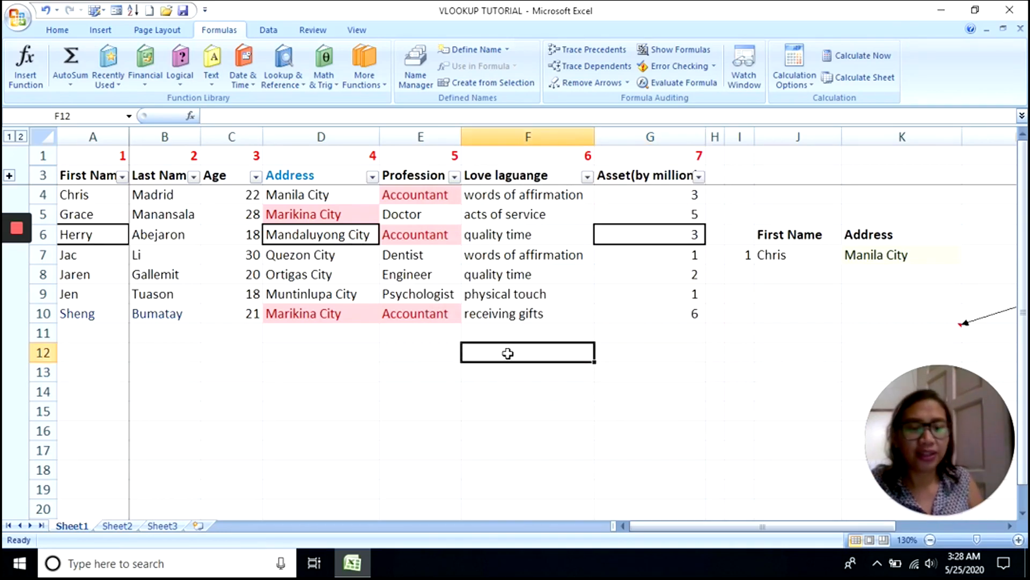
{"action": "type", "text": "="}
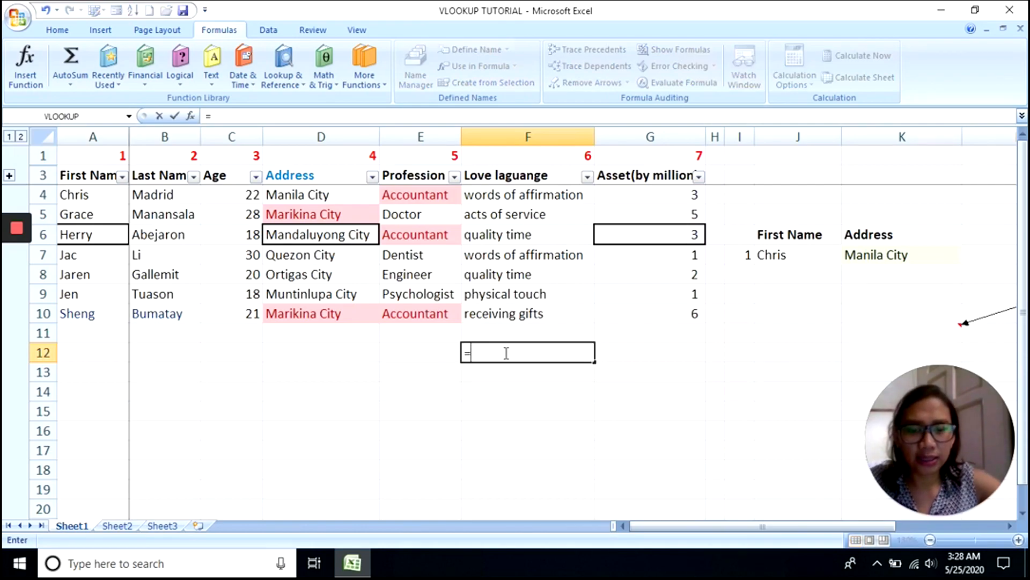
{"action": "type", "text": "vlook"}
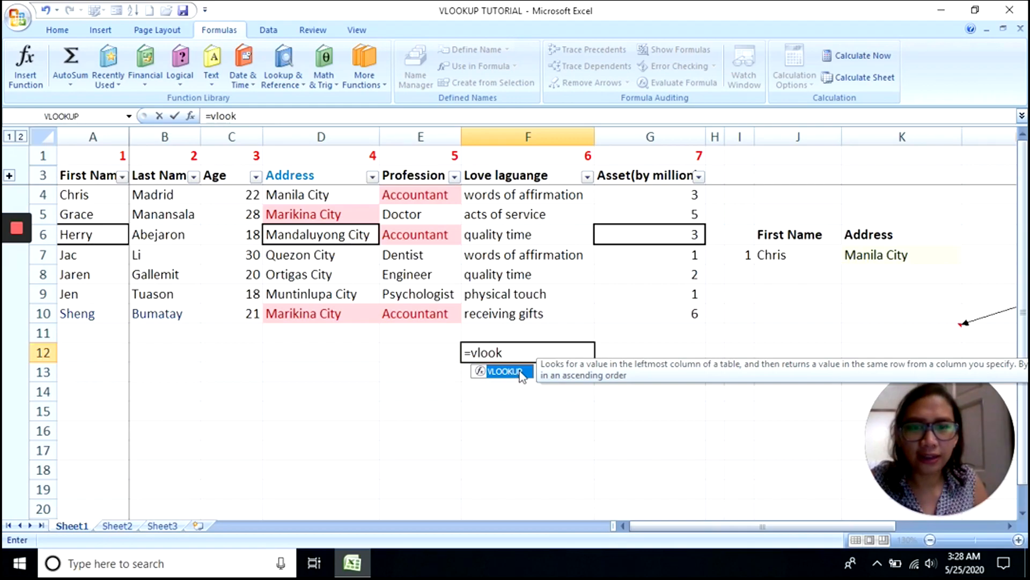
{"action": "double_click", "coordinate": [520, 374]}
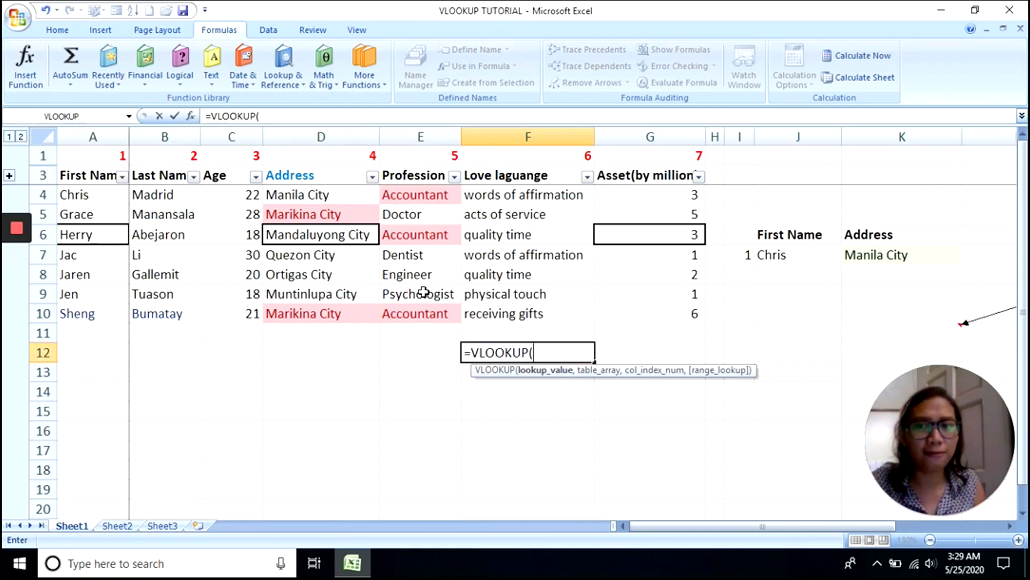
{"action": "left_click", "coordinate": [17, 265]}
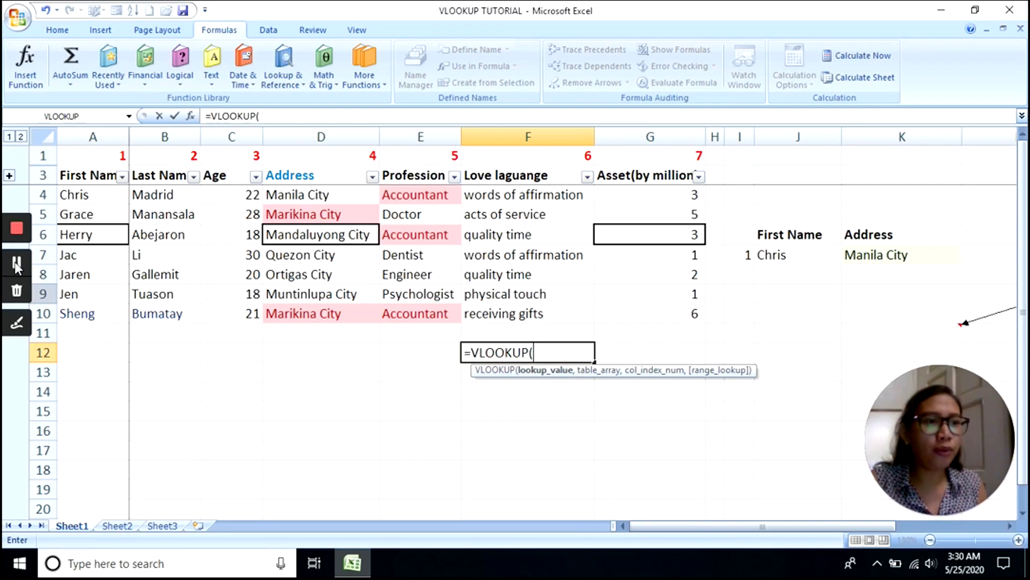
{"action": "left_click", "coordinate": [336, 349]}
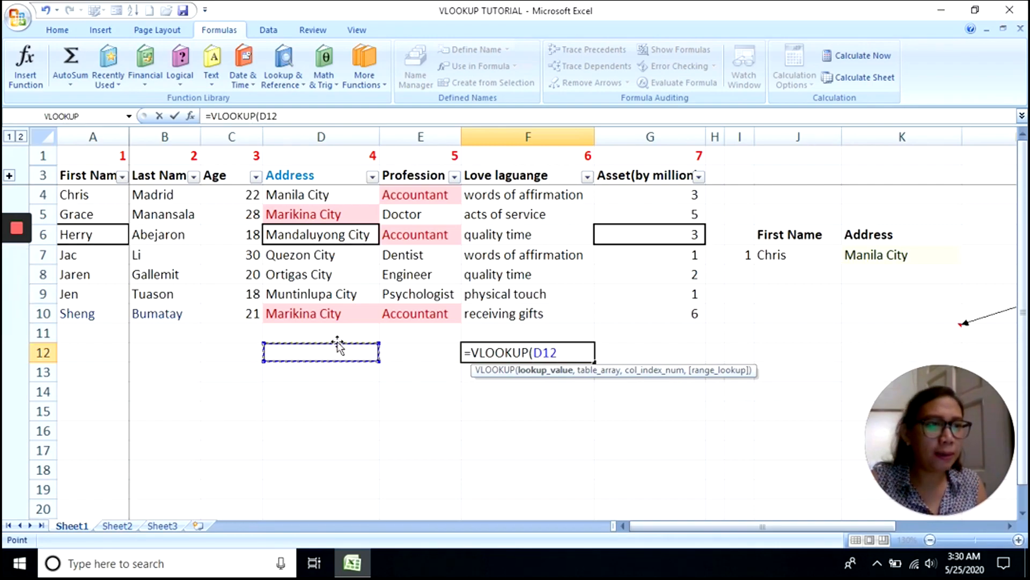
{"action": "key", "text": "Escape"}
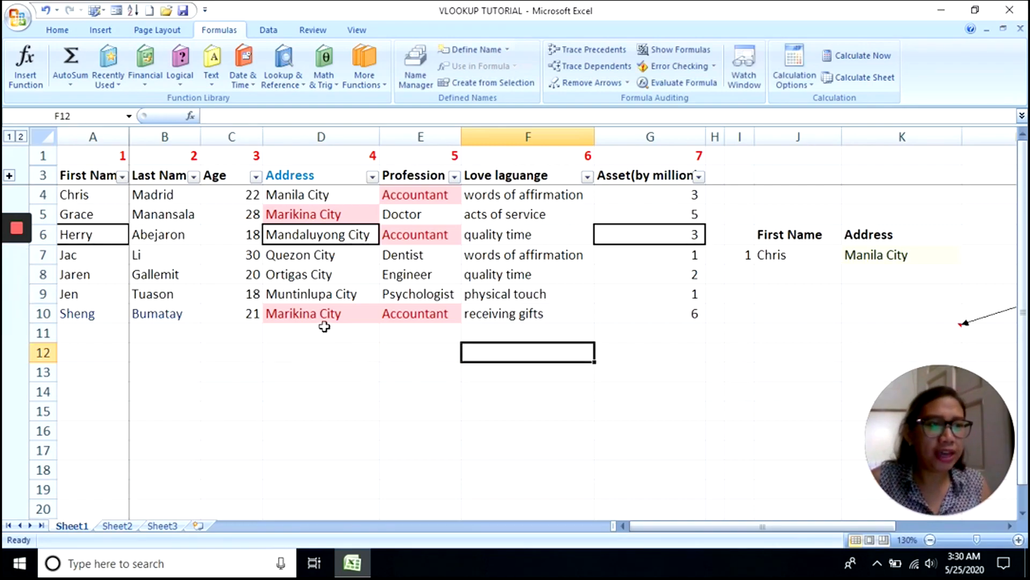
- Open the VLOOKUP argument form for F12 and step through its four argument boxes
{"action": "left_click", "coordinate": [191, 116]}
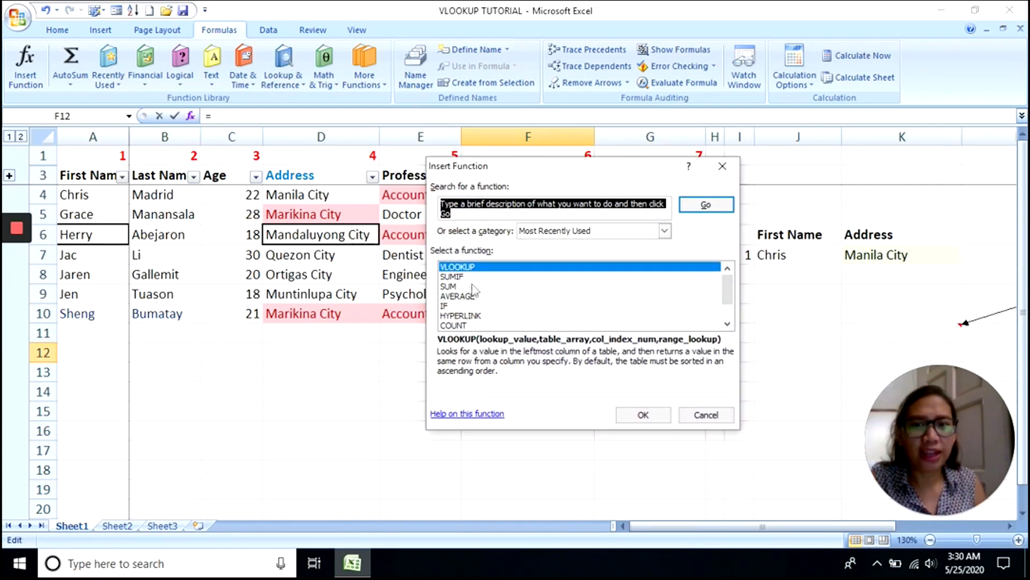
{"action": "double_click", "coordinate": [486, 267]}
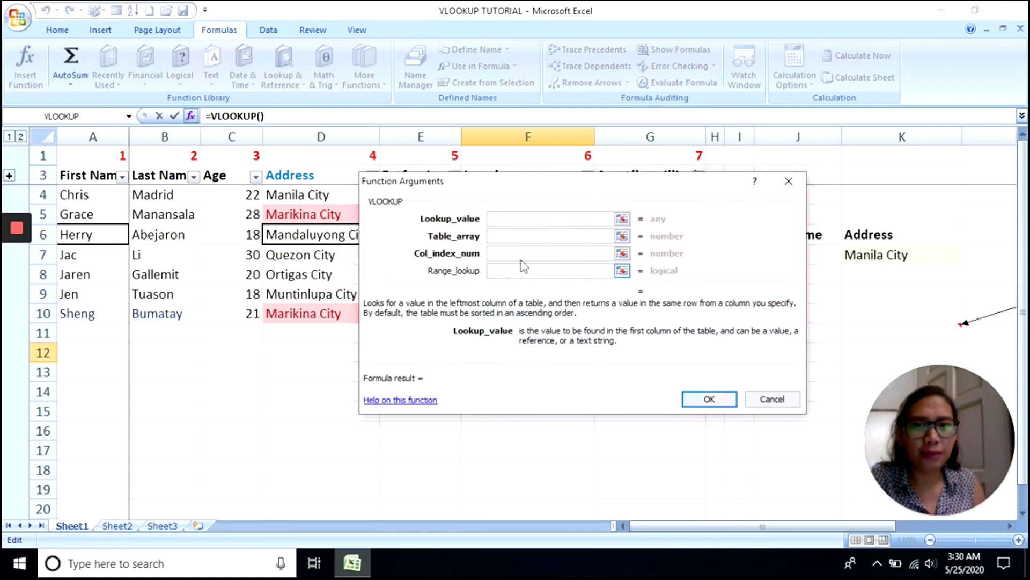
{"action": "mouse_move", "coordinate": [20, 262]}
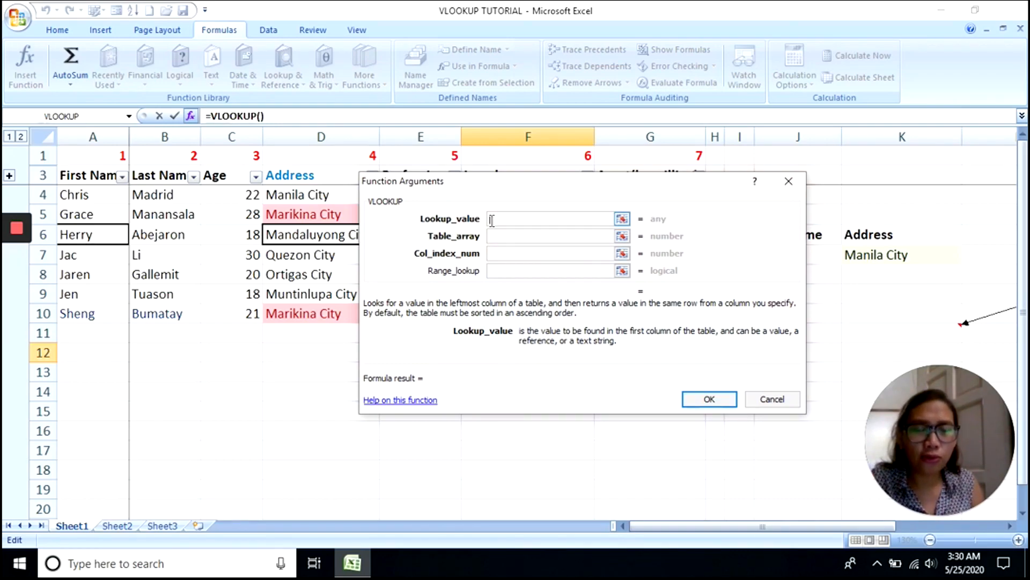
{"action": "left_click", "coordinate": [499, 234]}
{"action": "left_click", "coordinate": [500, 252]}
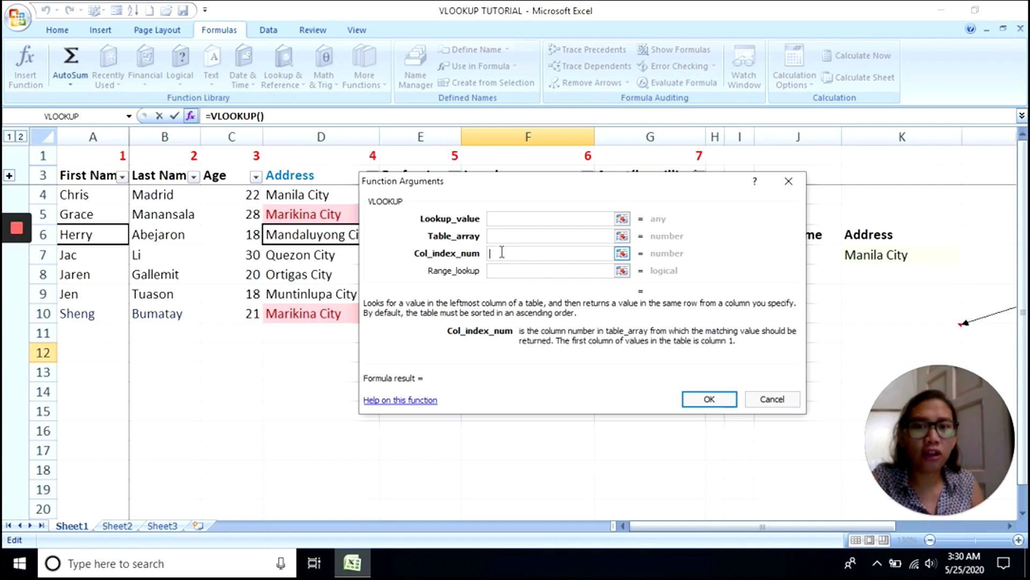
{"action": "left_click", "coordinate": [506, 270]}
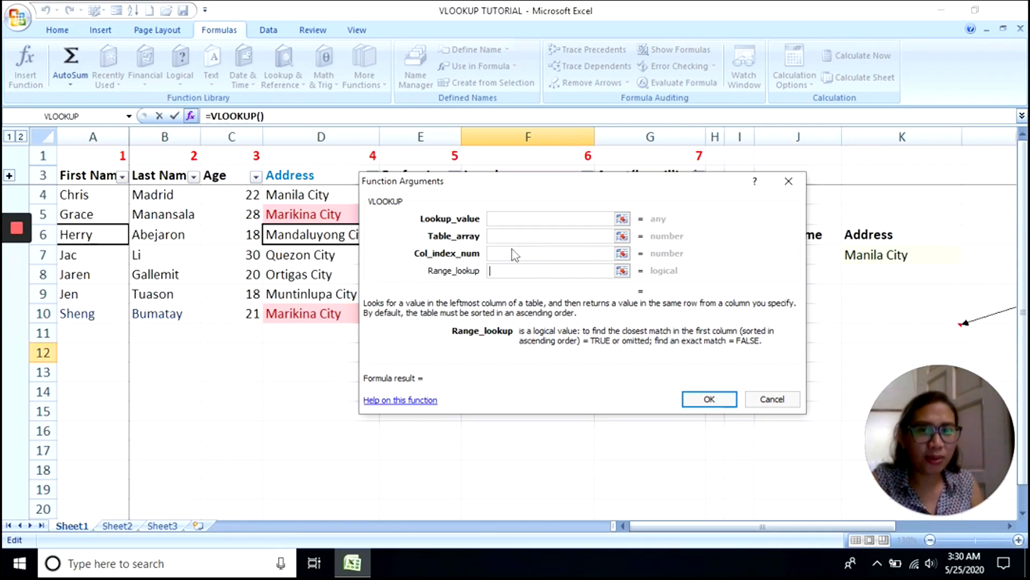
{"action": "left_click", "coordinate": [507, 220]}
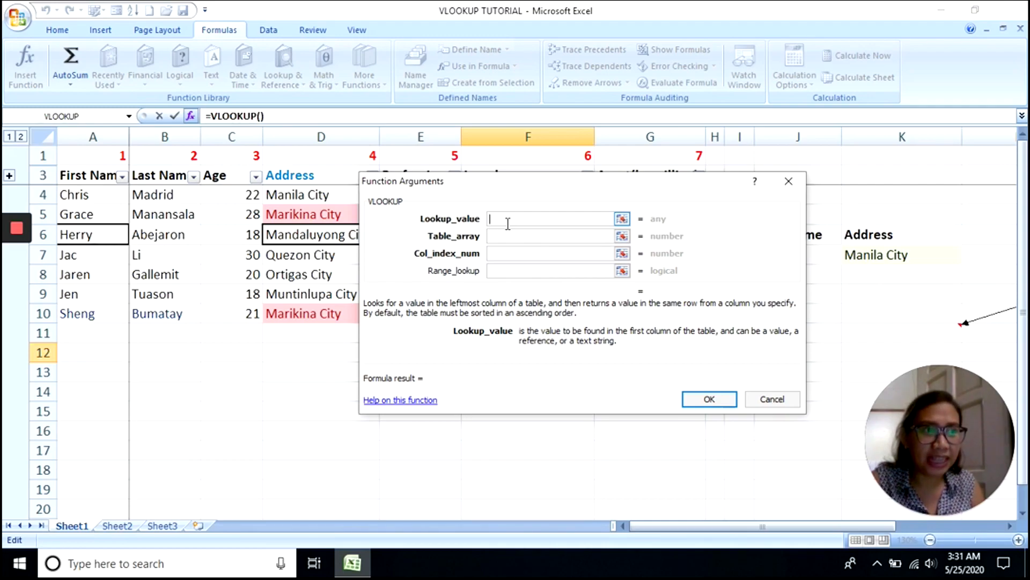
{"action": "left_click", "coordinate": [502, 234]}
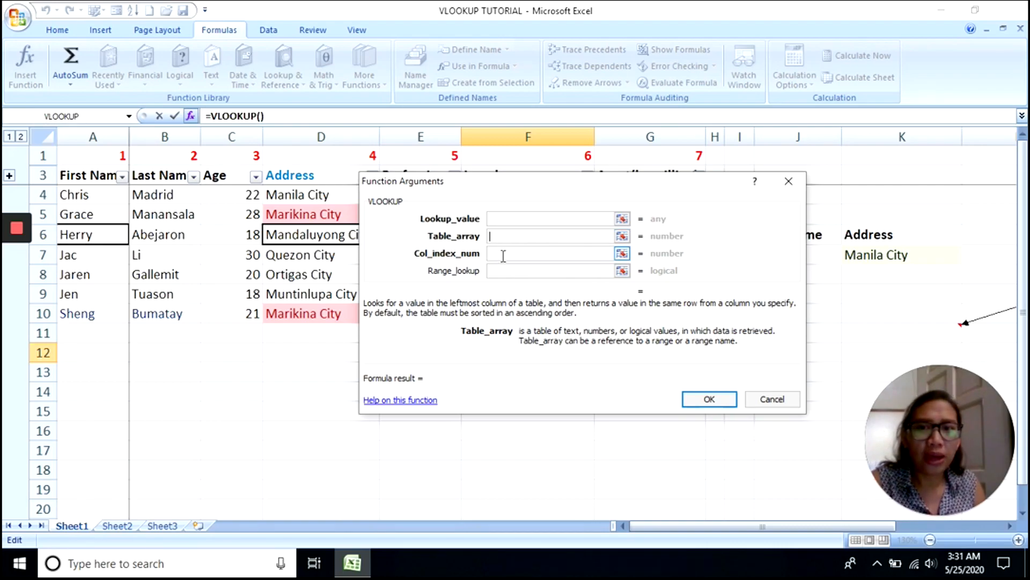
{"action": "left_click", "coordinate": [504, 255]}
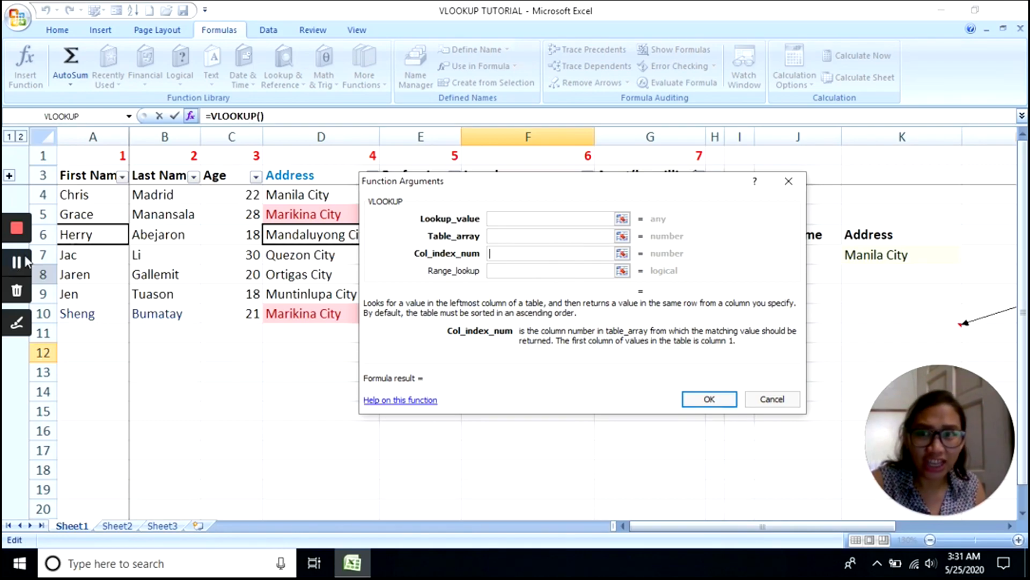
- Try column C, then C to F, as Col_index_num, and clear the C:C entry again
{"action": "left_click", "coordinate": [236, 135]}
{"action": "left_click_drag", "start_coordinate": [236, 135], "coordinate": [549, 147]}
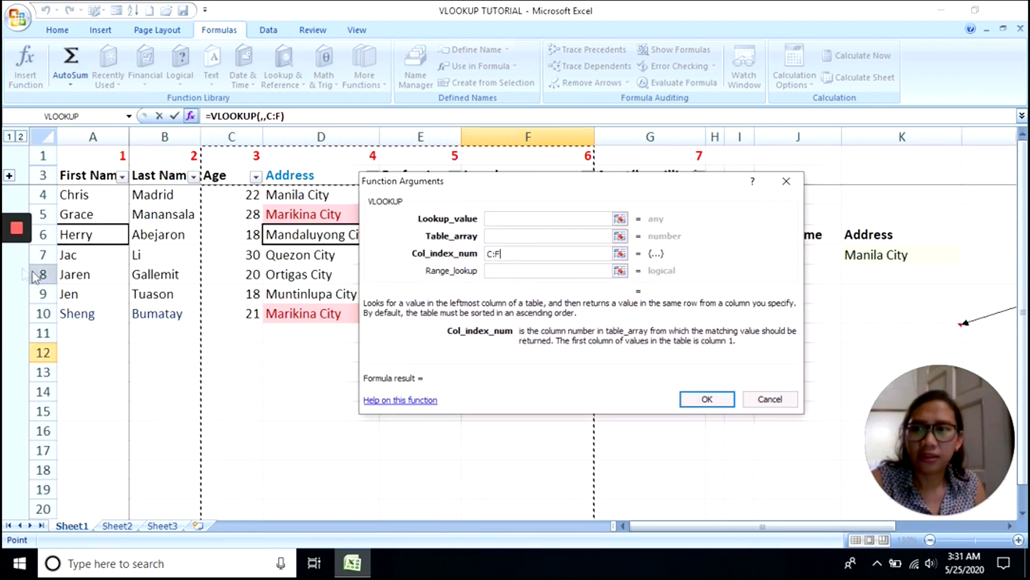
{"action": "left_click", "coordinate": [236, 136]}
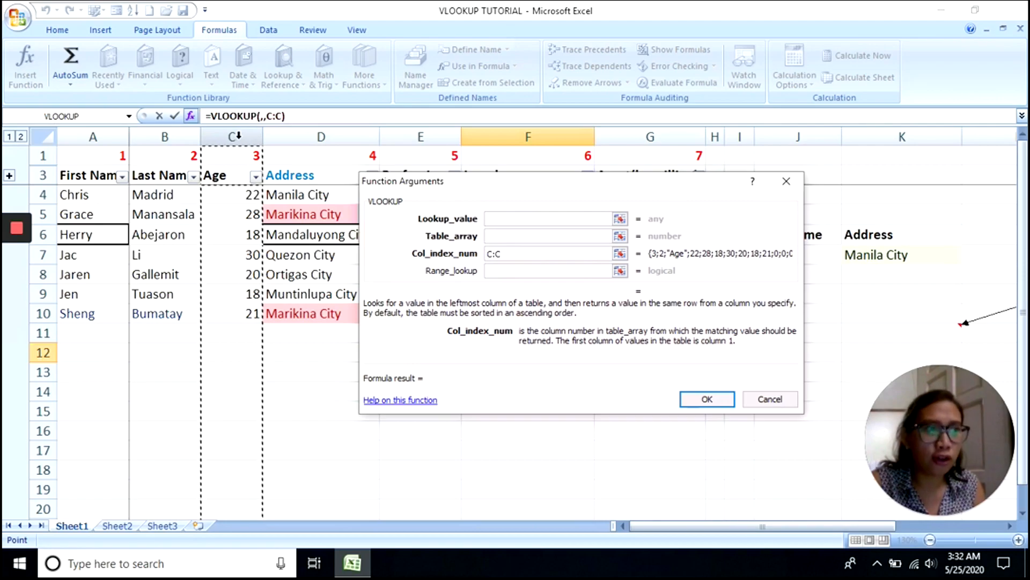
{"action": "left_click", "coordinate": [495, 270]}
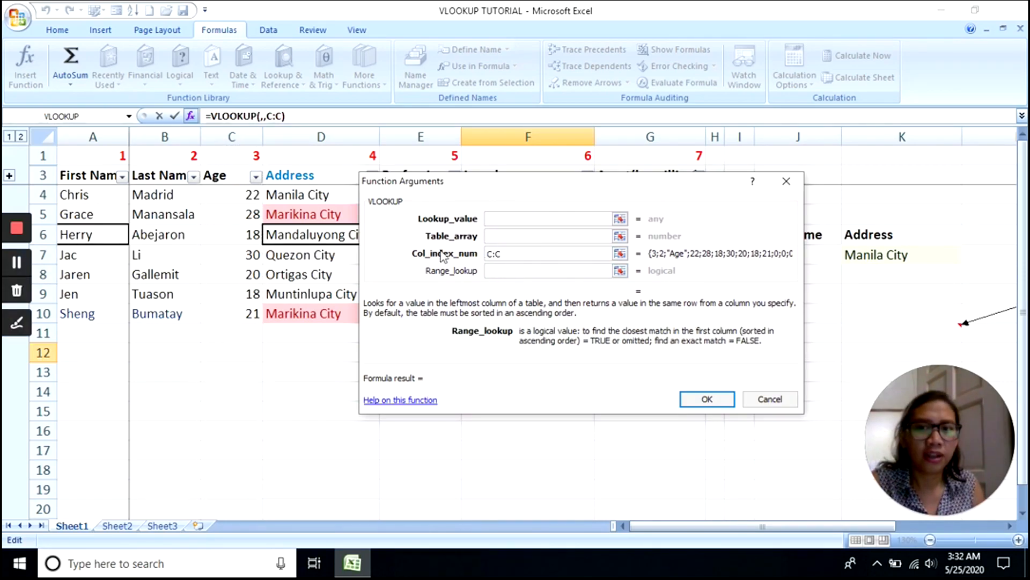
{"action": "left_click_drag", "start_coordinate": [514, 253], "coordinate": [488, 253]}
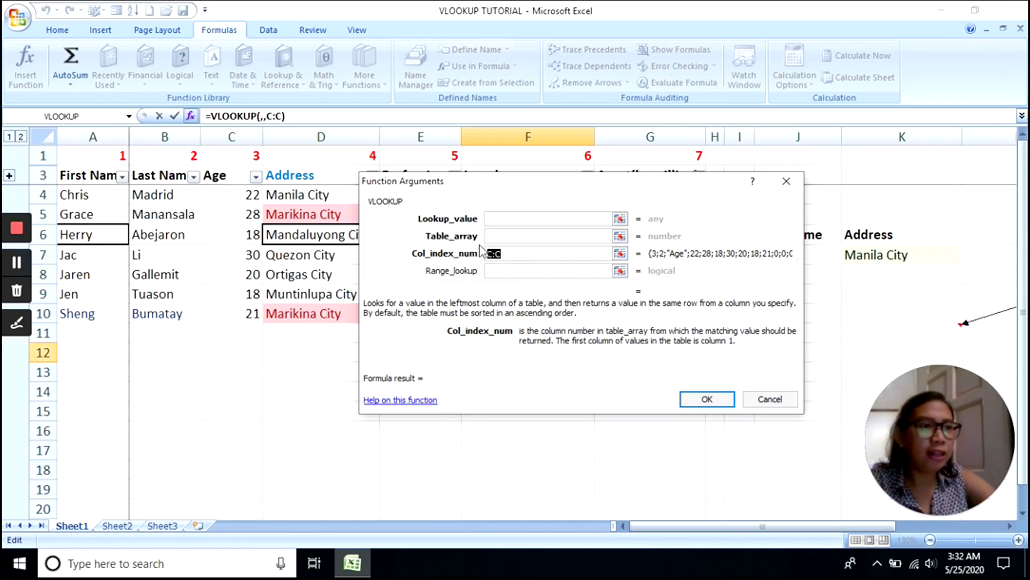
{"action": "key", "text": "BackSpace"}
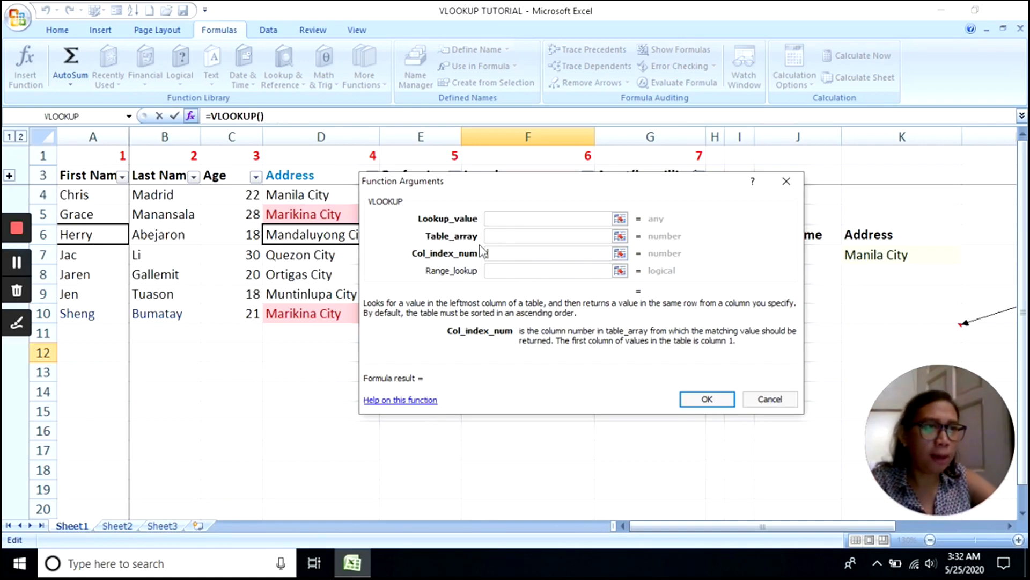
{"action": "left_click", "coordinate": [502, 270]}
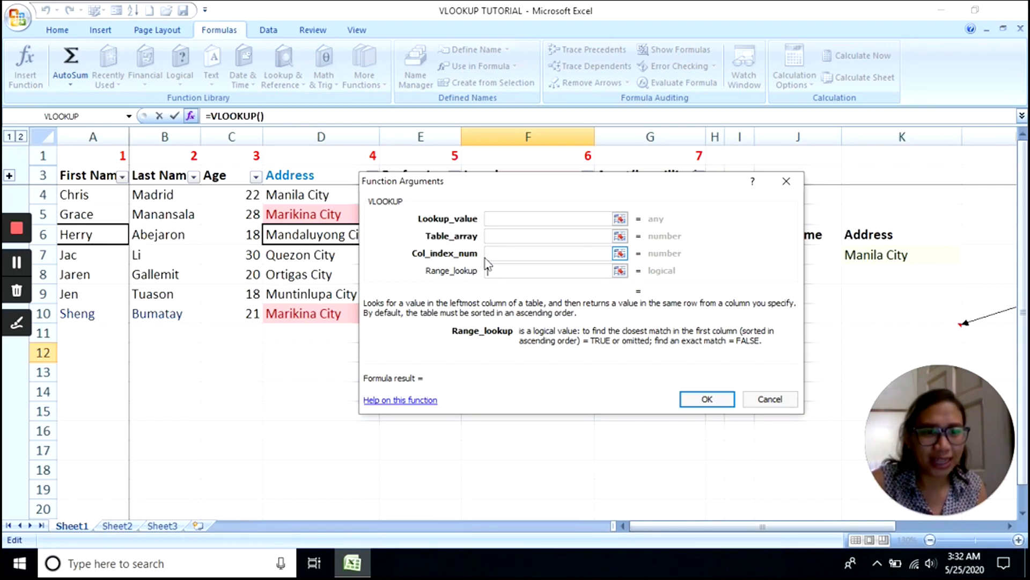
{"action": "key", "text": "Escape"}
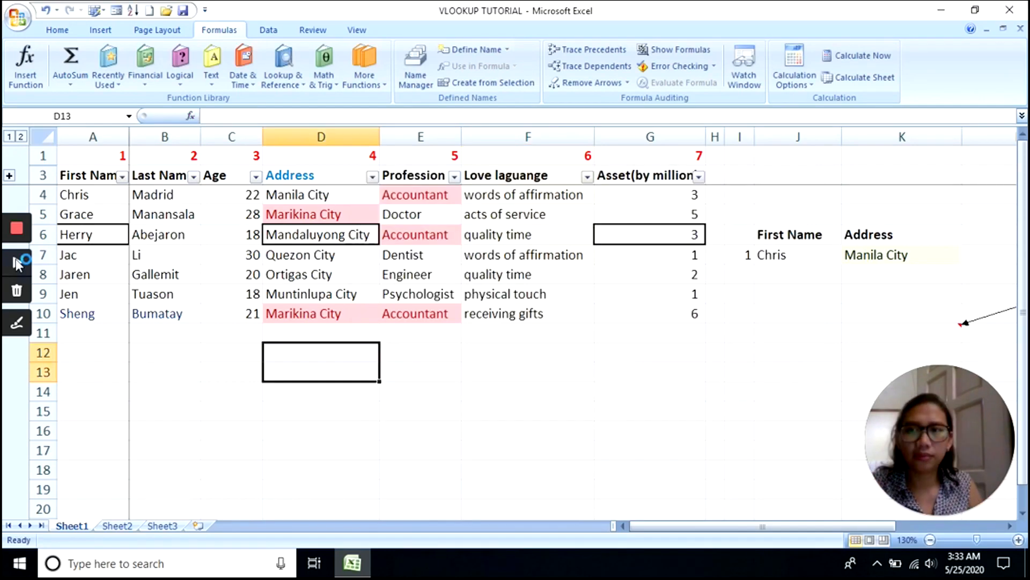
{"action": "left_click", "coordinate": [455, 328]}
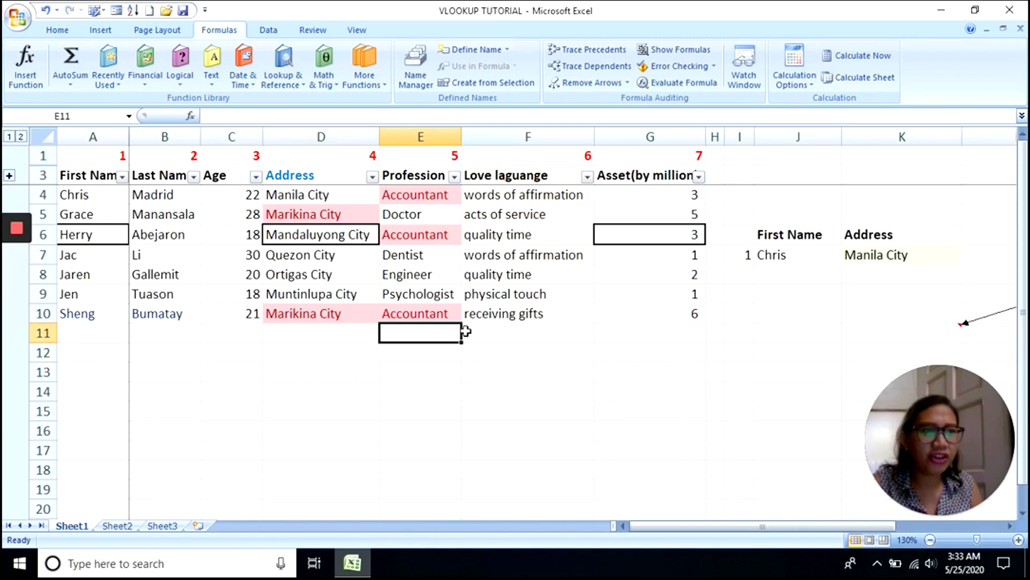
{"action": "left_click_drag", "start_coordinate": [236, 234], "coordinate": [485, 316]}
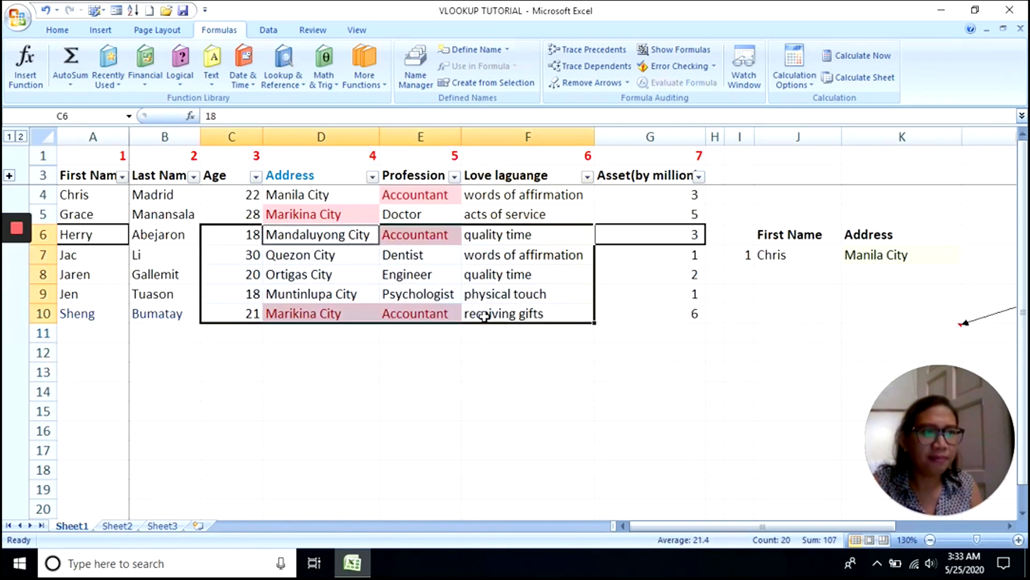
{"action": "left_click", "coordinate": [403, 350]}
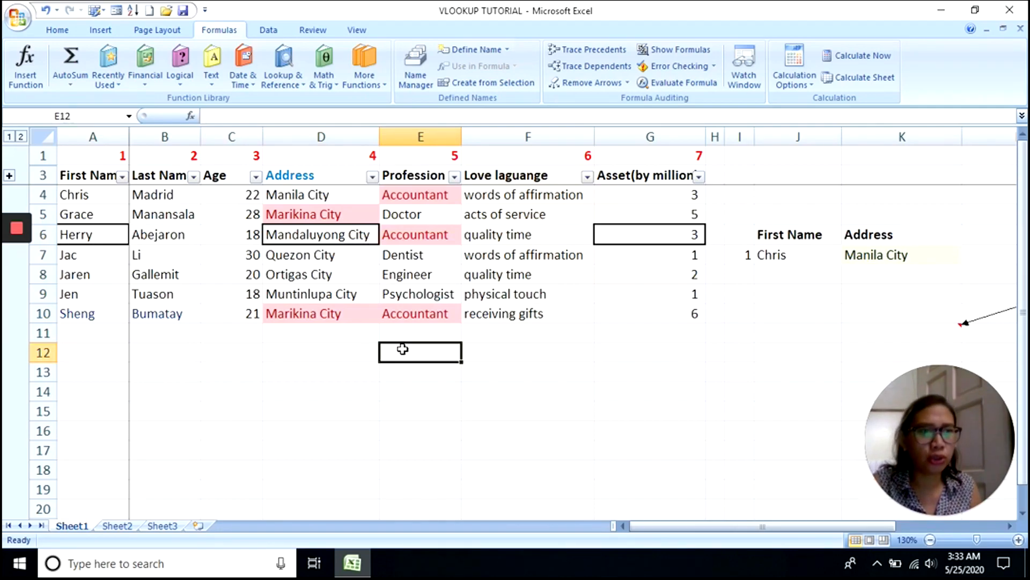
{"action": "left_click", "coordinate": [437, 284]}
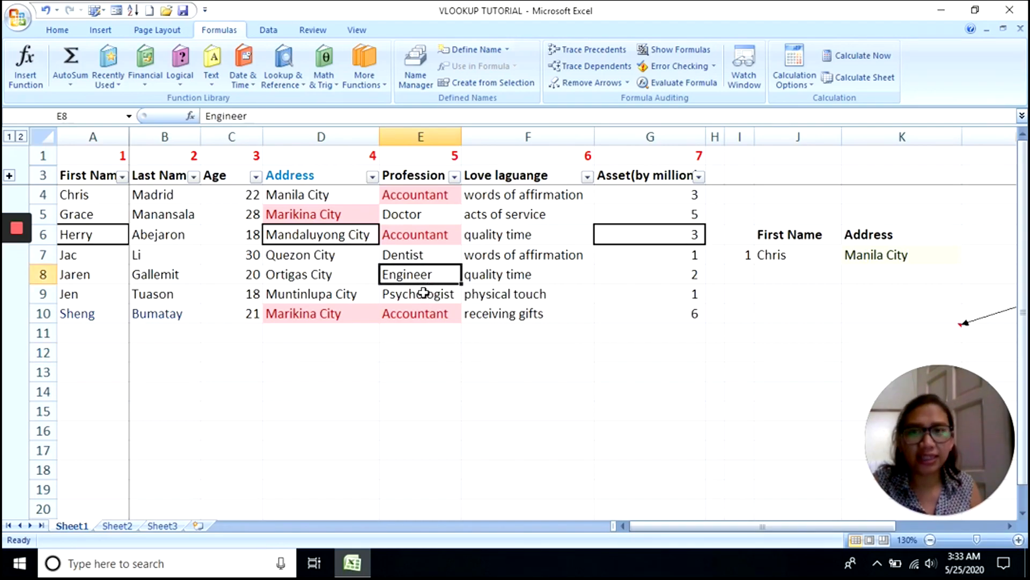
{"action": "left_click", "coordinate": [435, 134]}
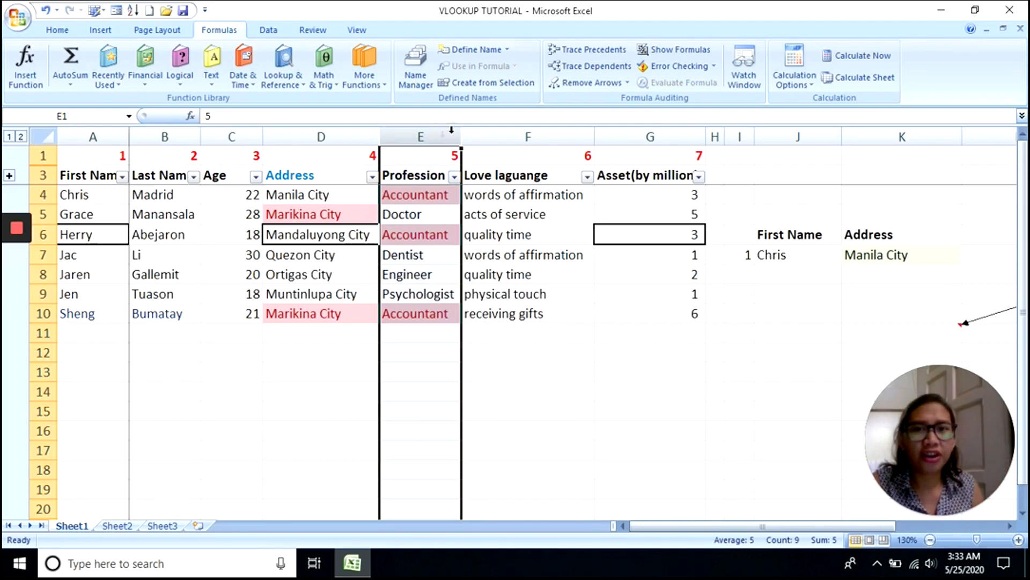
{"action": "left_click", "coordinate": [527, 136]}
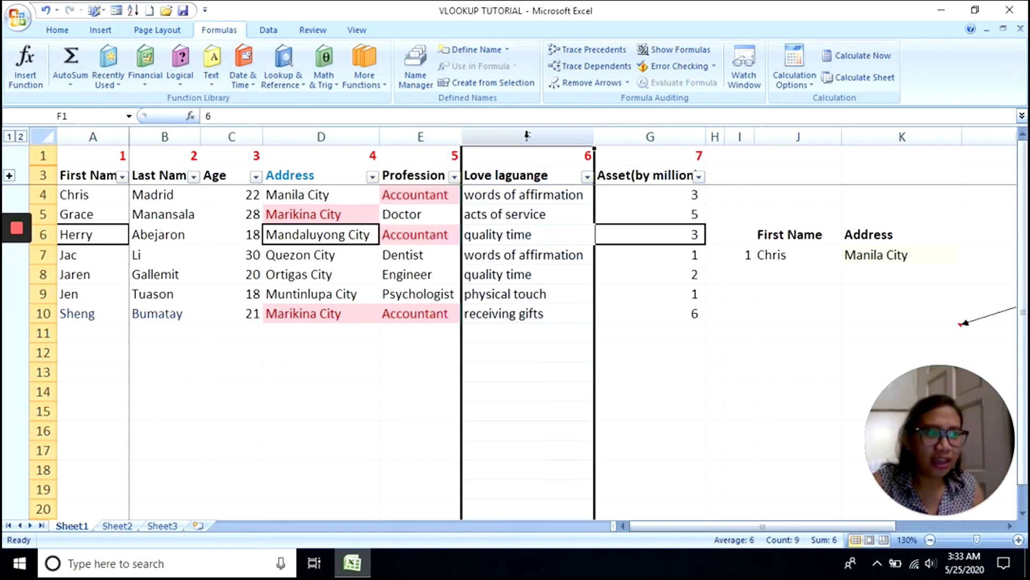
{"action": "left_click", "coordinate": [656, 135]}
{"action": "left_click", "coordinate": [432, 346]}
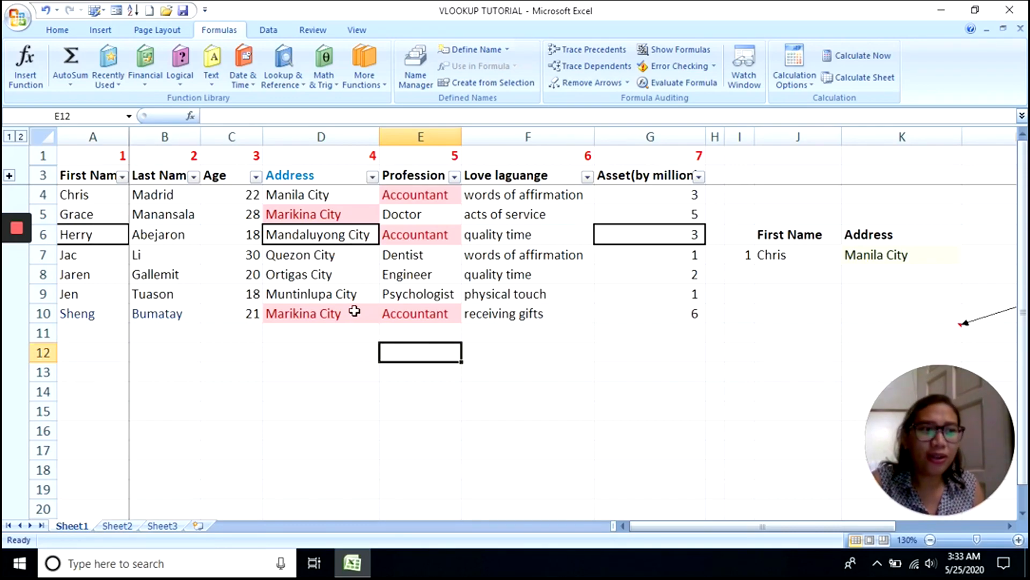
- Point out E8 and B4, then select rows 1–3, column A and cell B6
{"action": "left_click", "coordinate": [400, 278]}
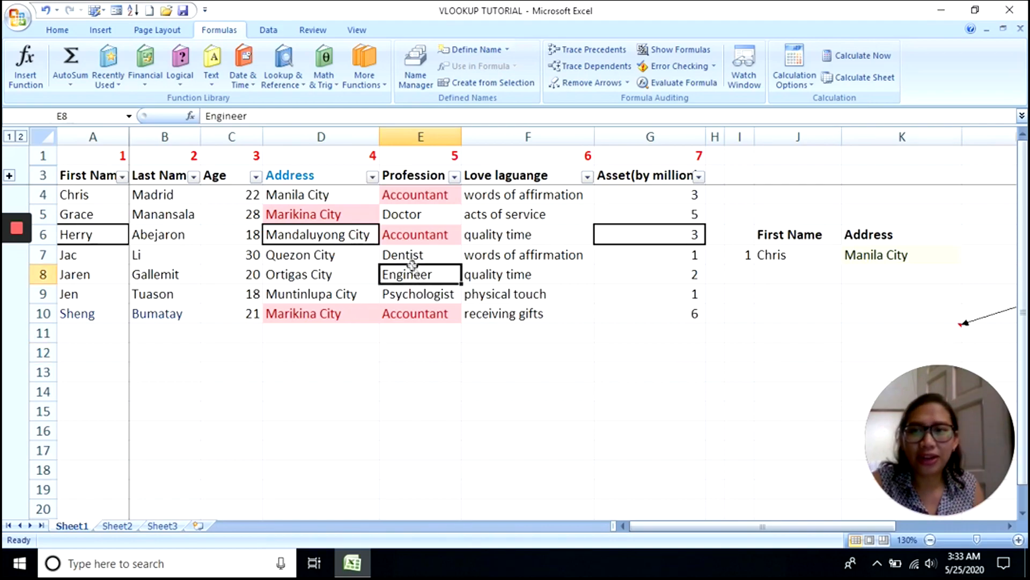
{"action": "left_click", "coordinate": [175, 194]}
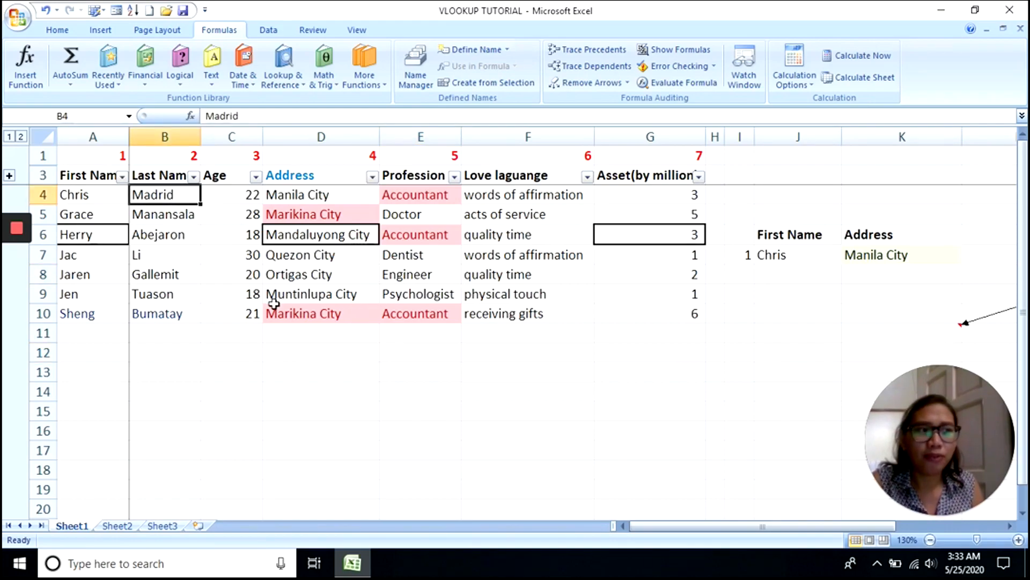
{"action": "left_click", "coordinate": [43, 175]}
{"action": "left_click_drag", "start_coordinate": [46, 173], "coordinate": [46, 157]}
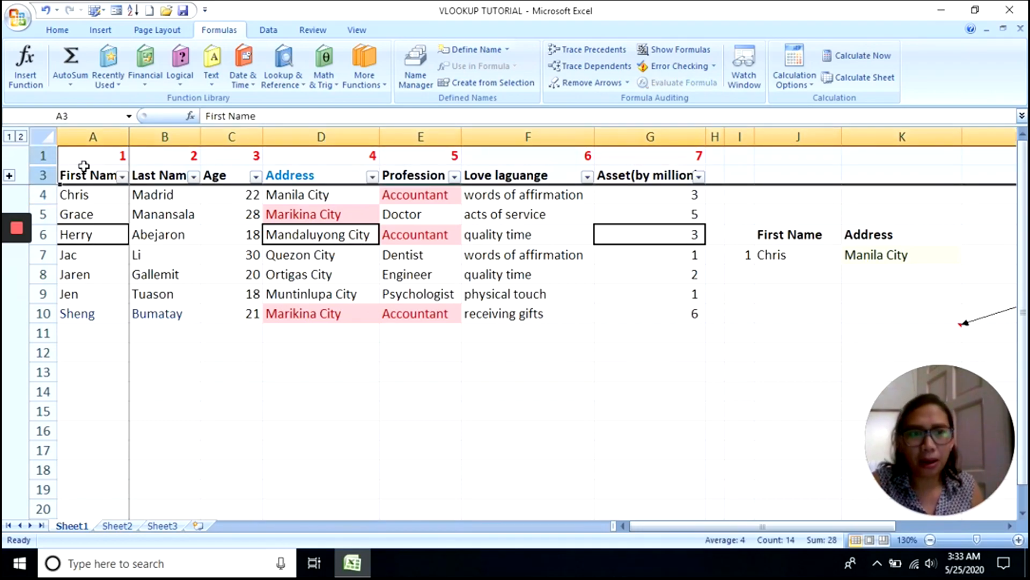
{"action": "left_click", "coordinate": [97, 131]}
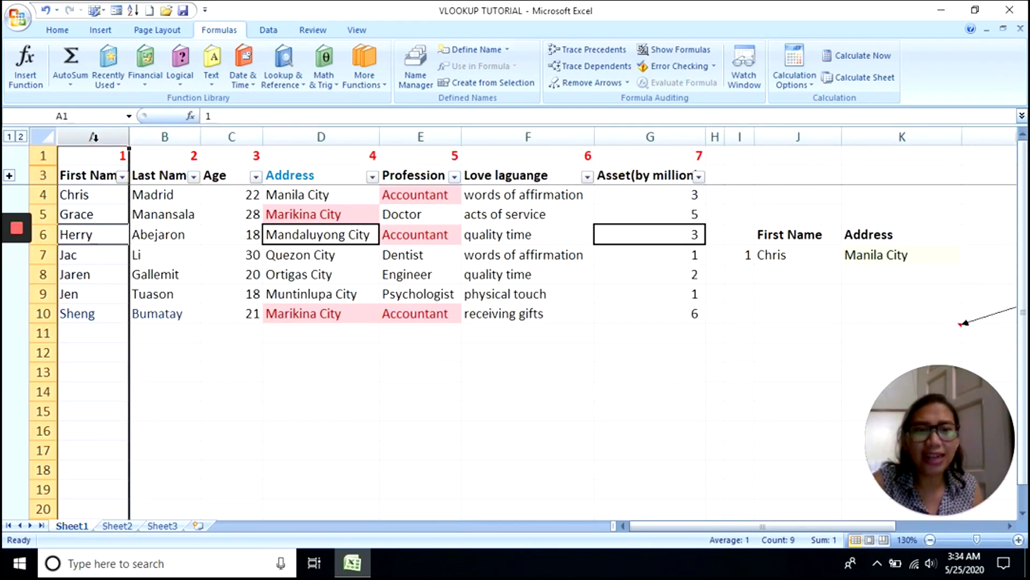
{"action": "left_click", "coordinate": [181, 234]}
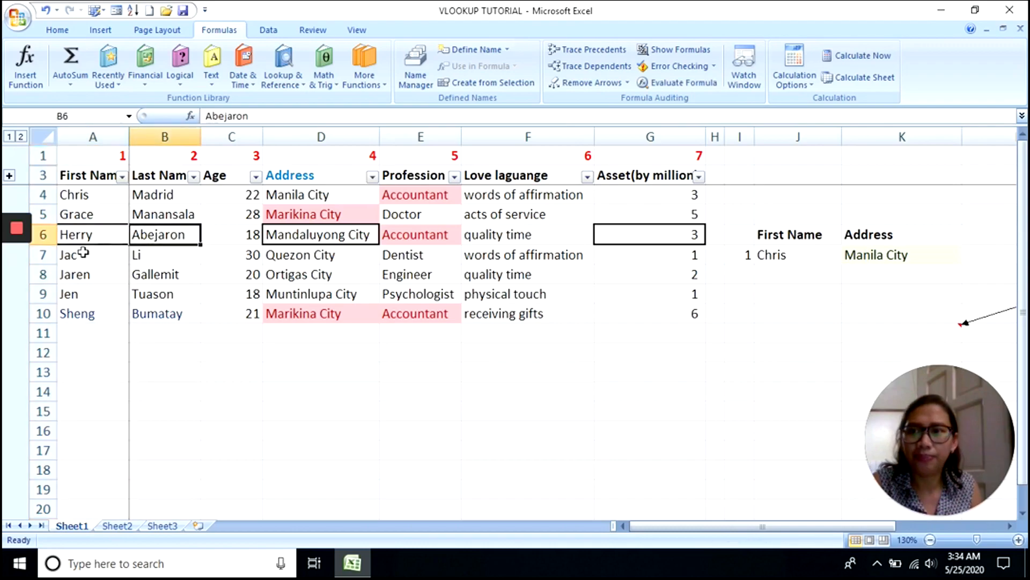
- Select the header row A3:G3 and then the data range A4:G10
{"action": "mouse_move", "coordinate": [19, 263]}
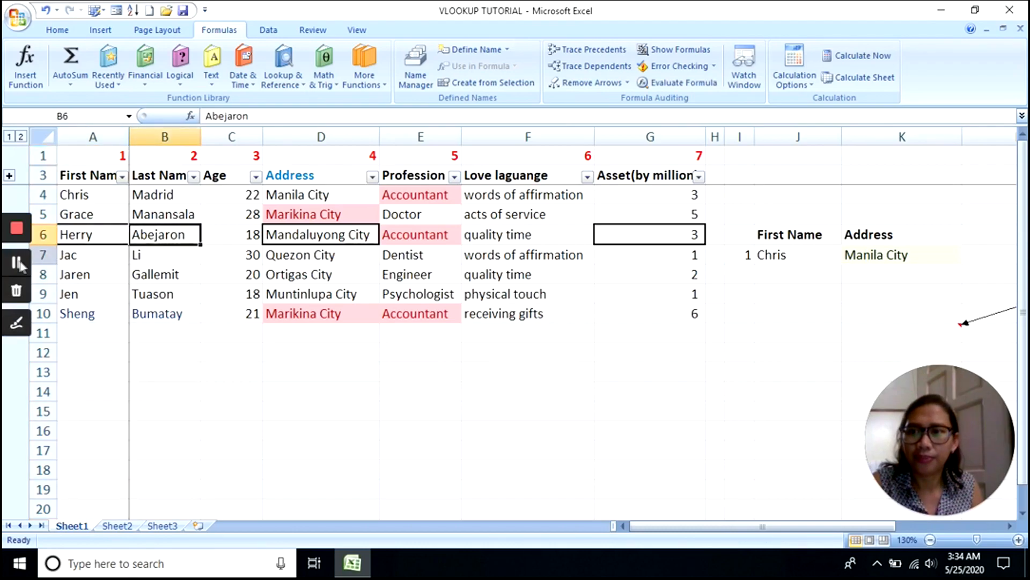
{"action": "left_click", "coordinate": [85, 175]}
{"action": "left_click_drag", "start_coordinate": [122, 173], "coordinate": [638, 175]}
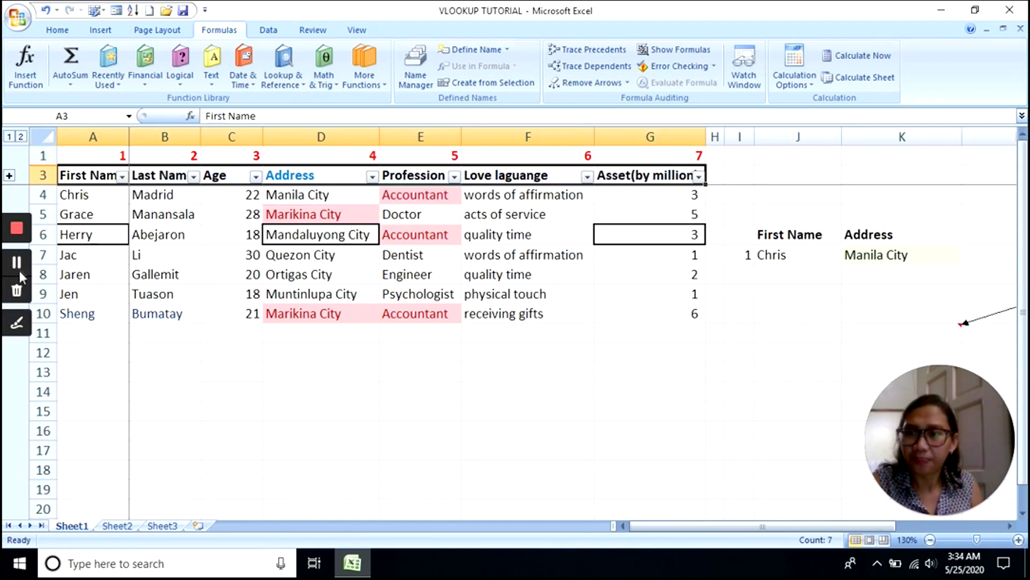
{"action": "left_click_drag", "start_coordinate": [101, 198], "coordinate": [653, 310]}
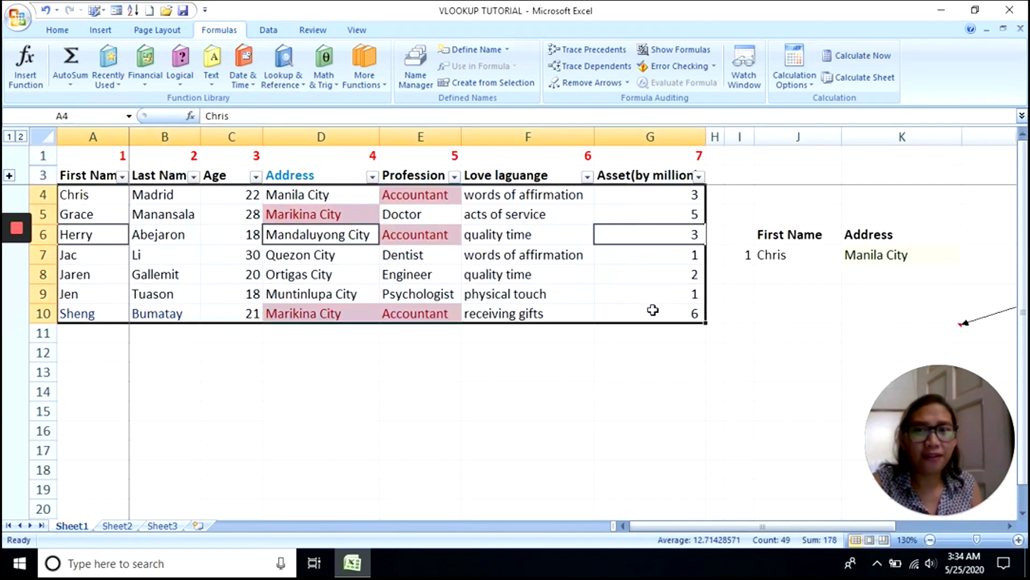
{"action": "left_click", "coordinate": [105, 195]}
{"action": "left_click_drag", "start_coordinate": [105, 195], "coordinate": [694, 310]}
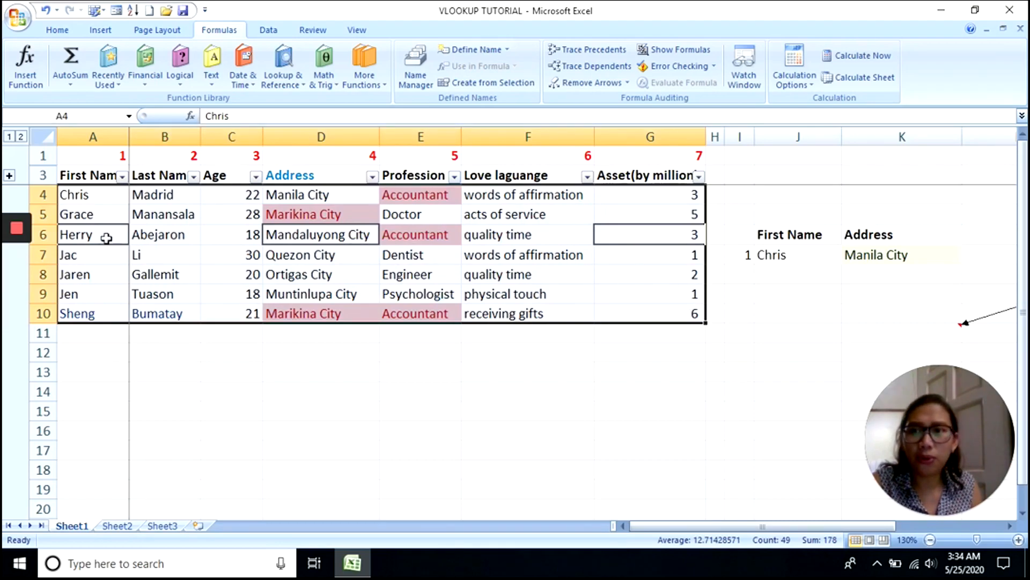
- Highlight the Profession values, then select the whole Profession and Address columns
{"action": "mouse_move", "coordinate": [18, 252]}
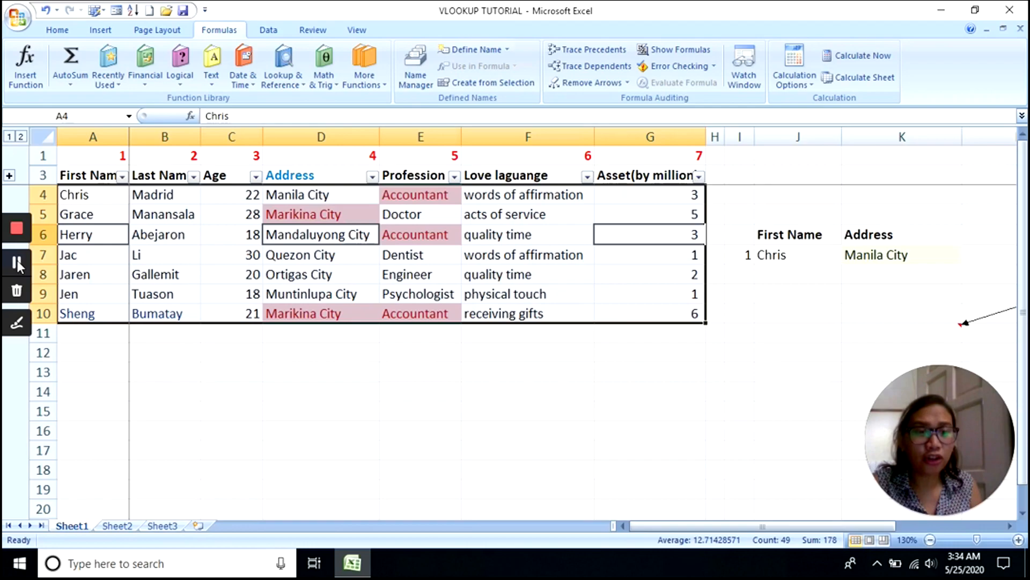
{"action": "left_click", "coordinate": [431, 215]}
{"action": "left_click", "coordinate": [436, 132]}
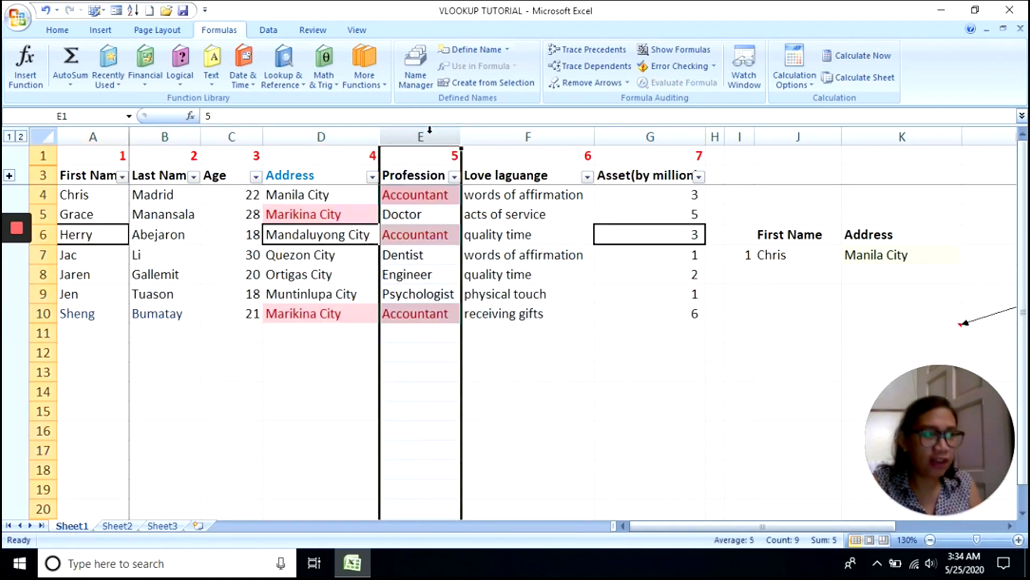
{"action": "left_click", "coordinate": [328, 135]}
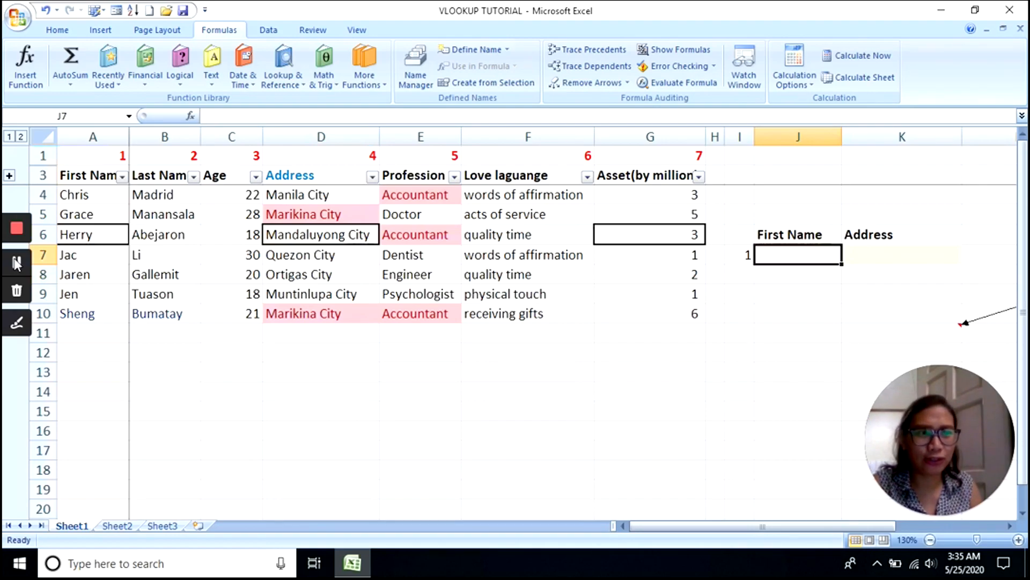
- Enter Jac as the First Name in J7 and select K7 for the address result
{"action": "left_click", "coordinate": [529, 395]}
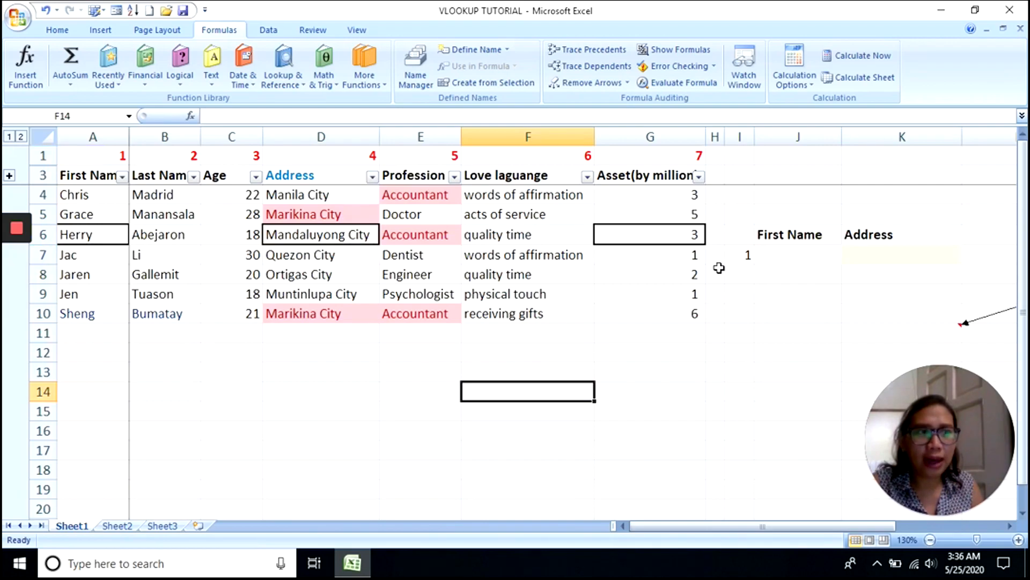
{"action": "left_click", "coordinate": [791, 259]}
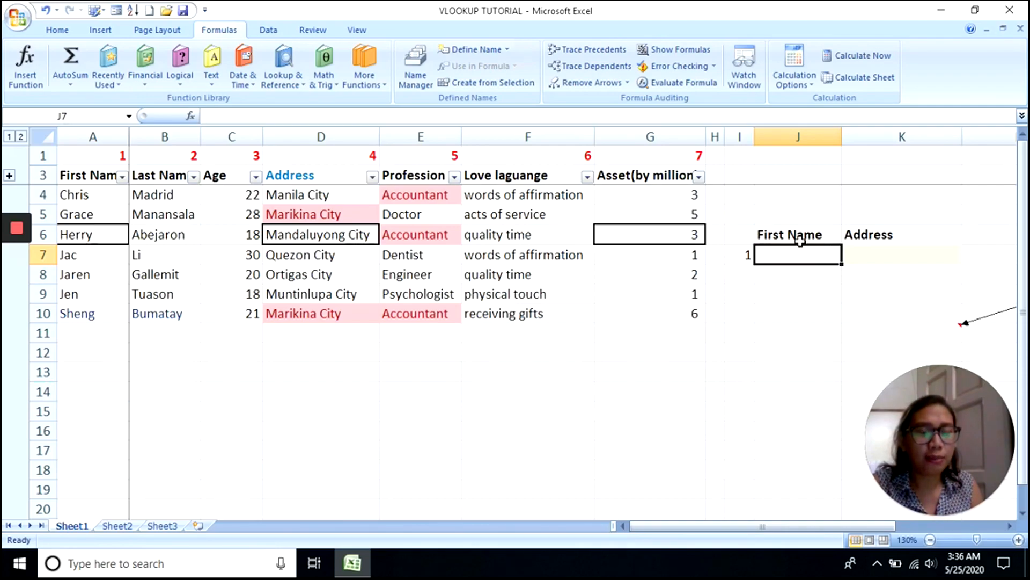
{"action": "left_click", "coordinate": [883, 255]}
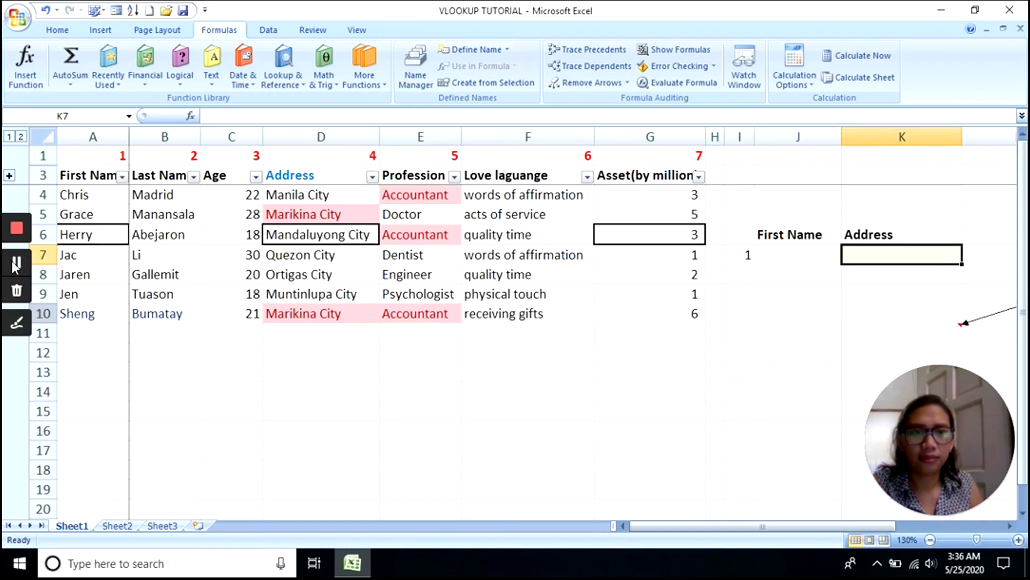
{"action": "left_click", "coordinate": [783, 268]}
{"action": "left_click", "coordinate": [791, 243]}
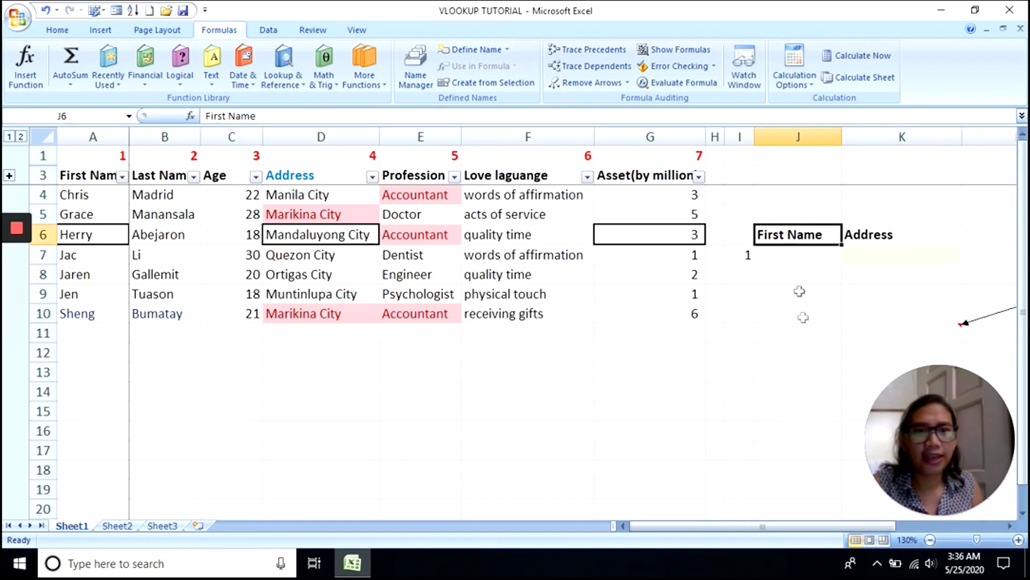
{"action": "left_click", "coordinate": [800, 257]}
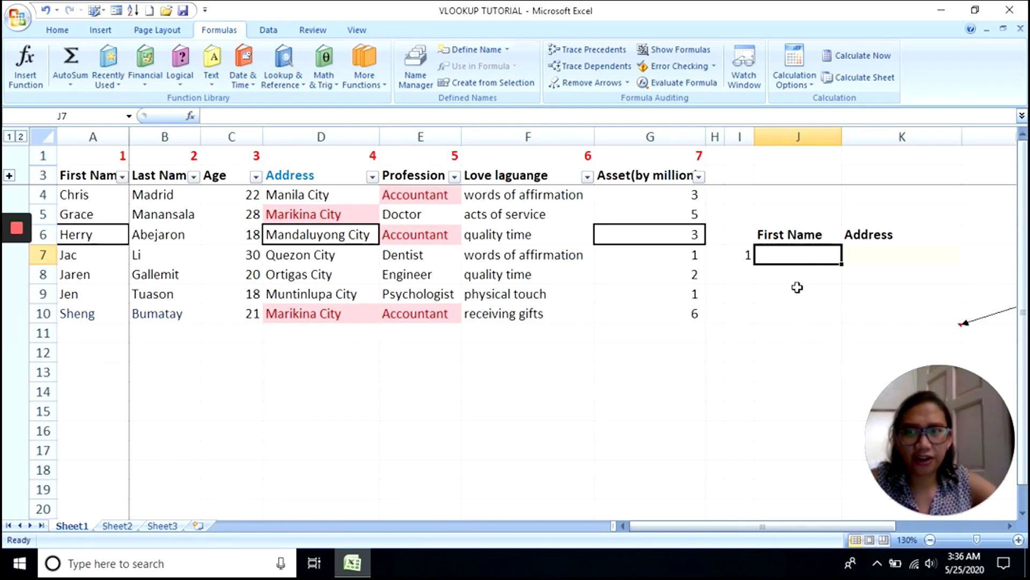
{"action": "type", "text": "Ja"}
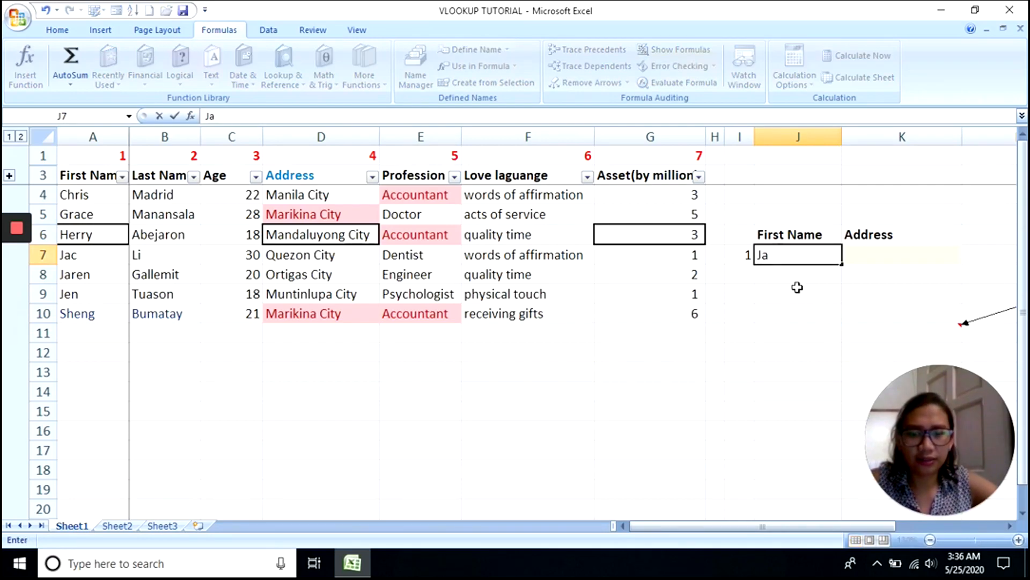
{"action": "type", "text": "c"}
{"action": "key", "text": "Return"}
{"action": "left_click", "coordinate": [884, 256]}
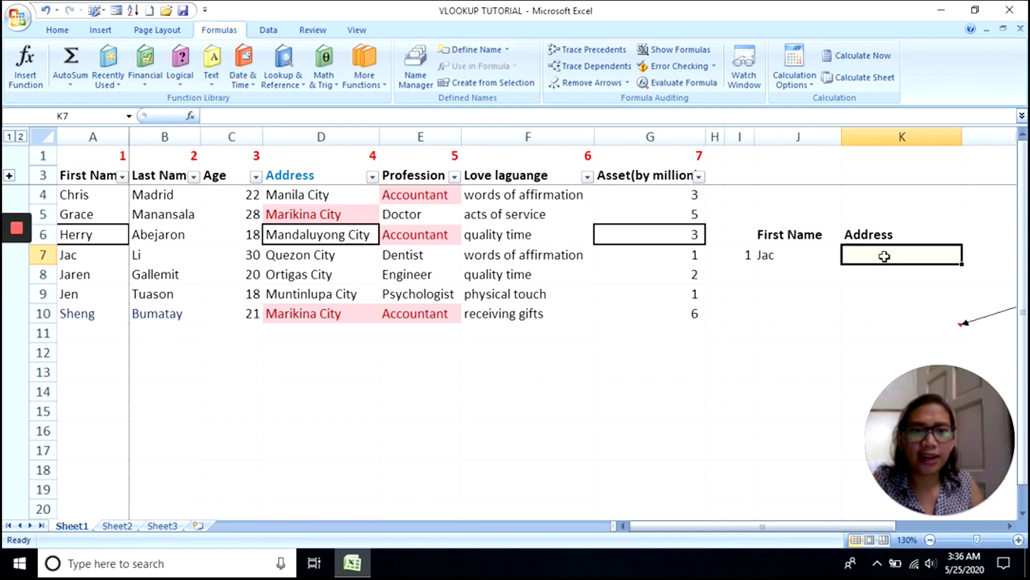
{"action": "left_click", "coordinate": [810, 299]}
{"action": "left_click", "coordinate": [889, 260]}
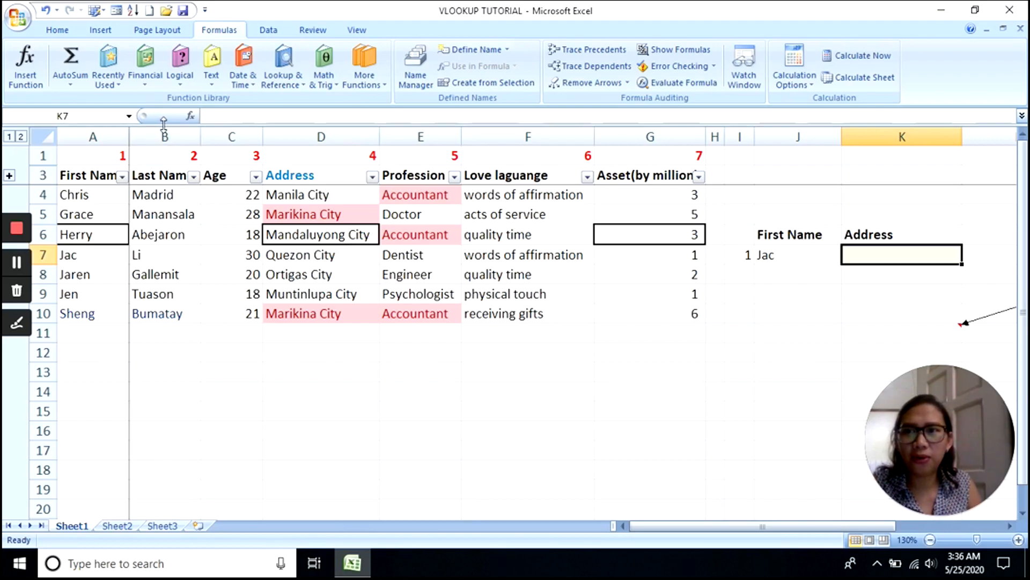
- Insert VLOOKUP into K7 and set its lookup value to J7
{"action": "left_click", "coordinate": [191, 117]}
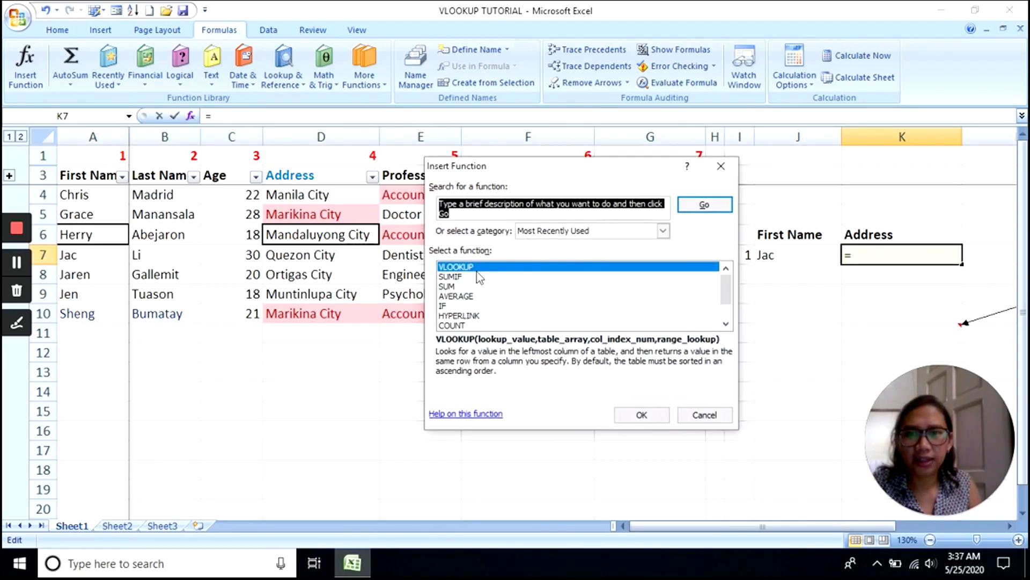
{"action": "double_click", "coordinate": [481, 268]}
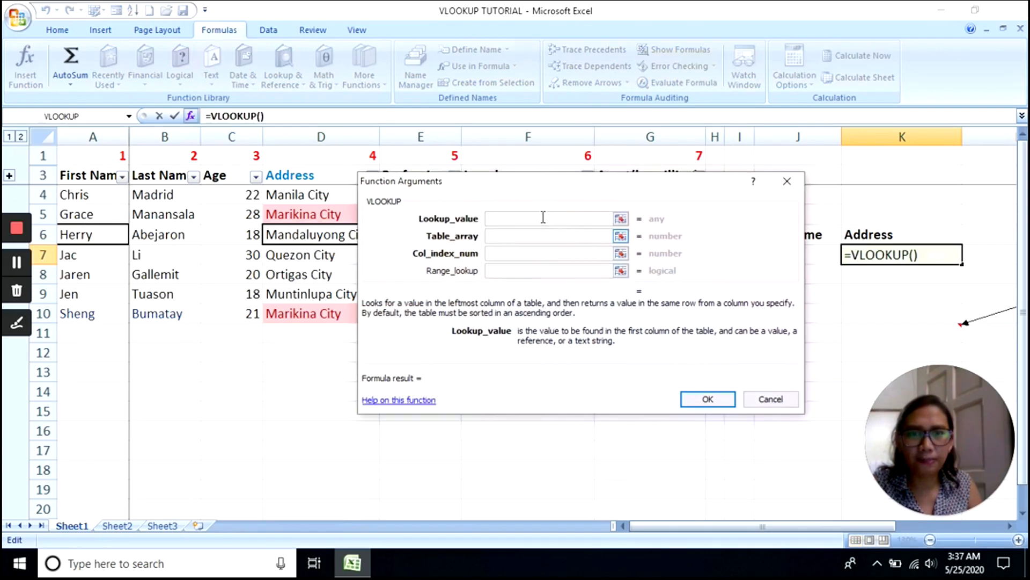
{"action": "left_click_drag", "start_coordinate": [578, 176], "coordinate": [591, 299]}
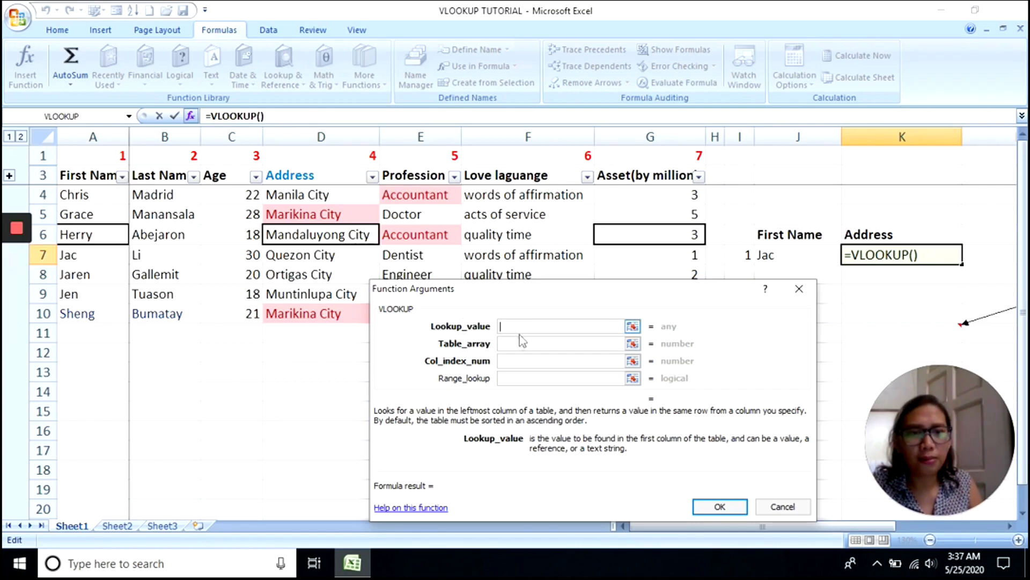
{"action": "left_click", "coordinate": [783, 257]}
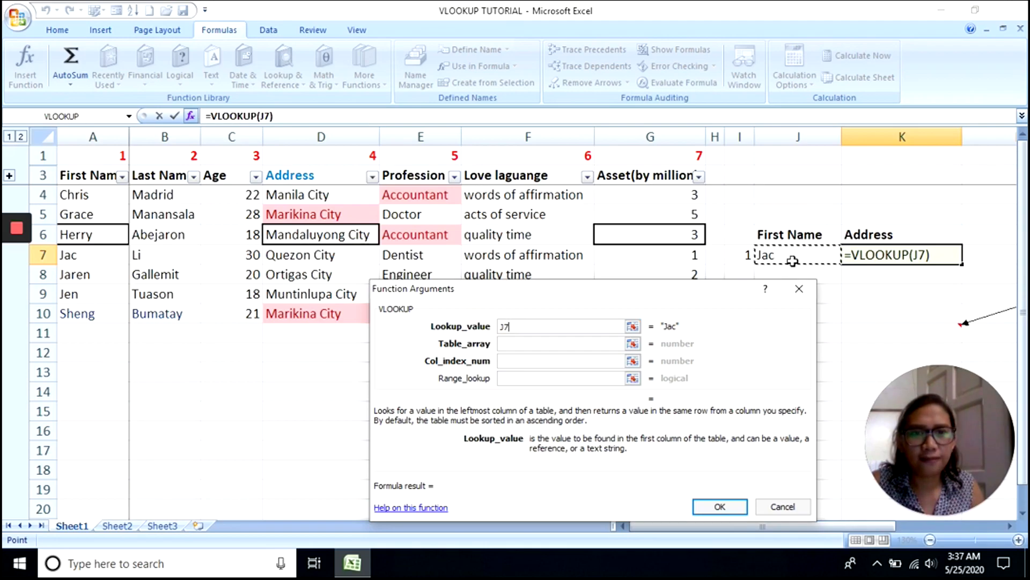
- Set the VLOOKUP table array to A4:G10
{"action": "left_click", "coordinate": [518, 344]}
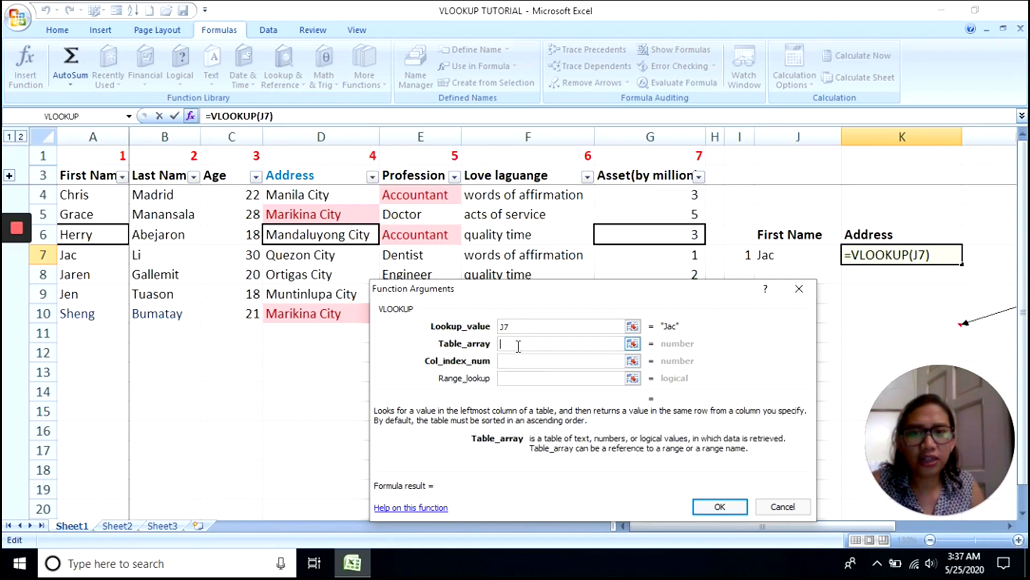
{"action": "left_click_drag", "start_coordinate": [537, 299], "coordinate": [539, 356]}
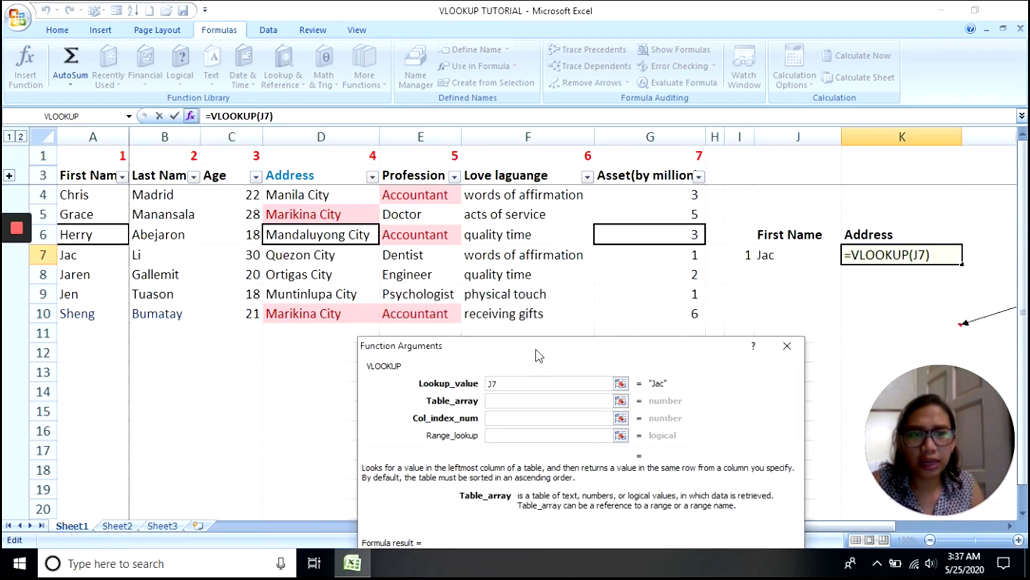
{"action": "left_click", "coordinate": [98, 191]}
{"action": "left_click_drag", "start_coordinate": [99, 192], "coordinate": [622, 310]}
{"action": "mouse_move", "coordinate": [20, 261]}
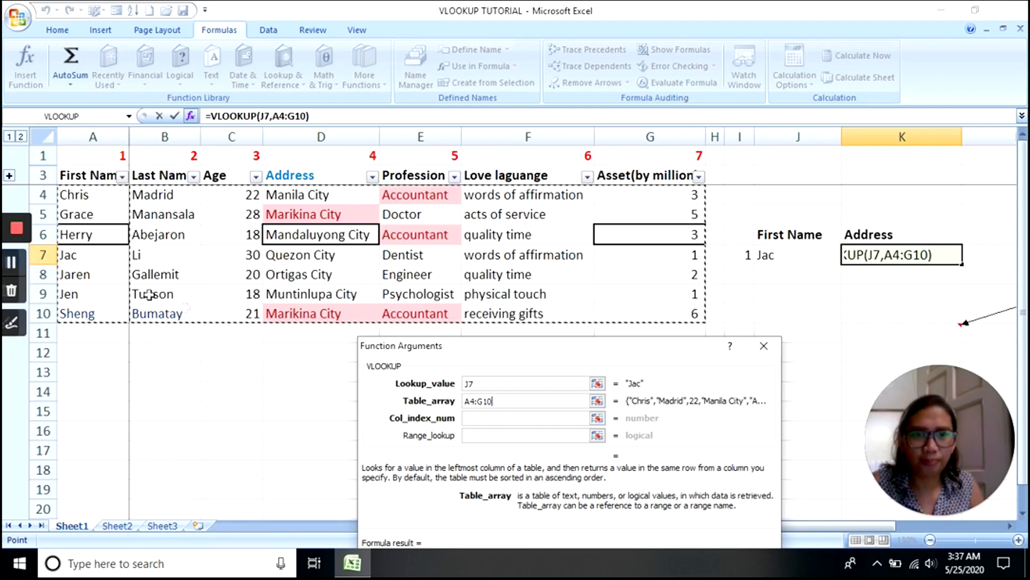
{"action": "left_click", "coordinate": [468, 418]}
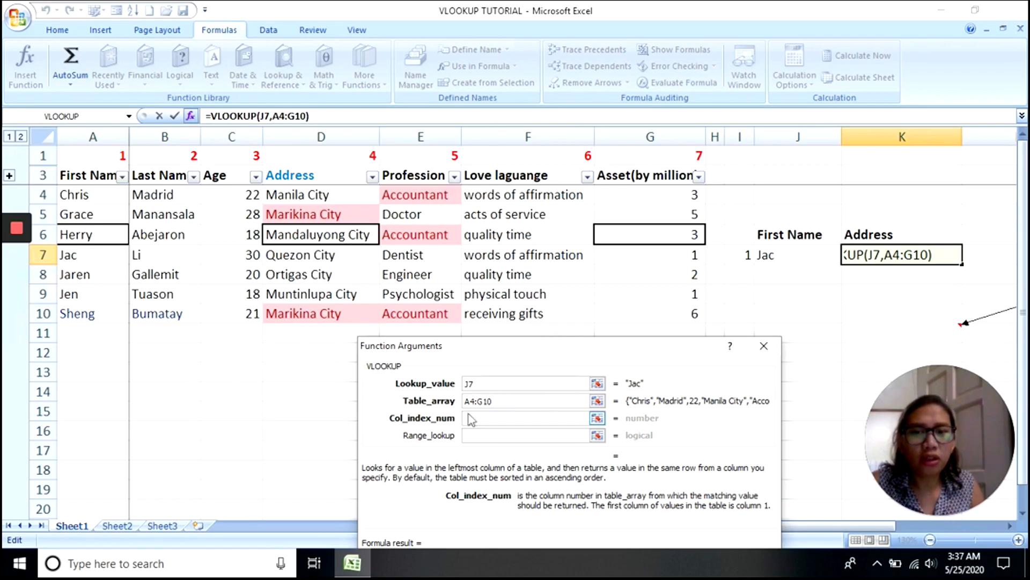
- After trying column references A to D, set the column index number to 4 for Address
{"action": "mouse_move", "coordinate": [11, 266]}
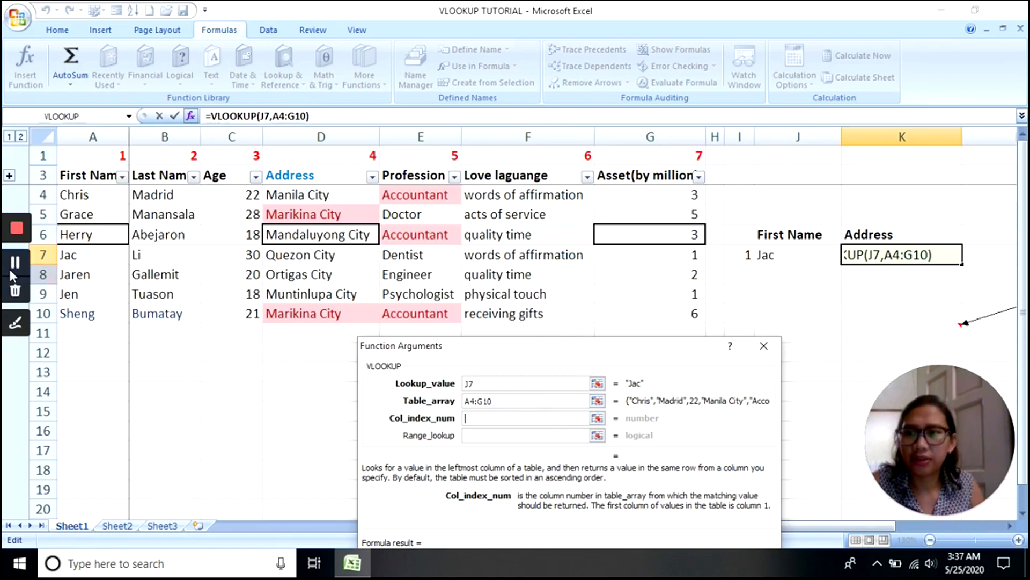
{"action": "left_click", "coordinate": [89, 235]}
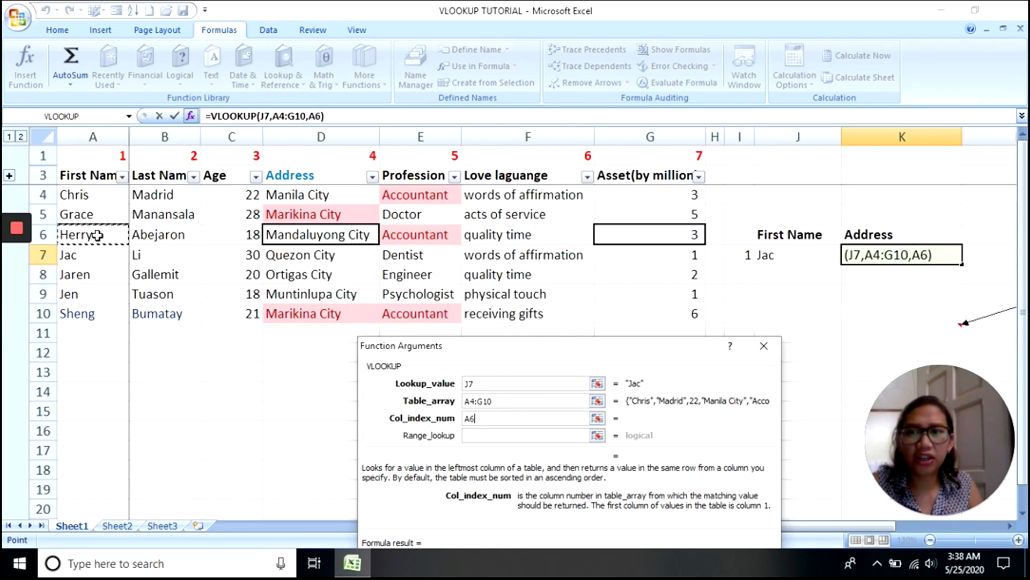
{"action": "left_click", "coordinate": [106, 132]}
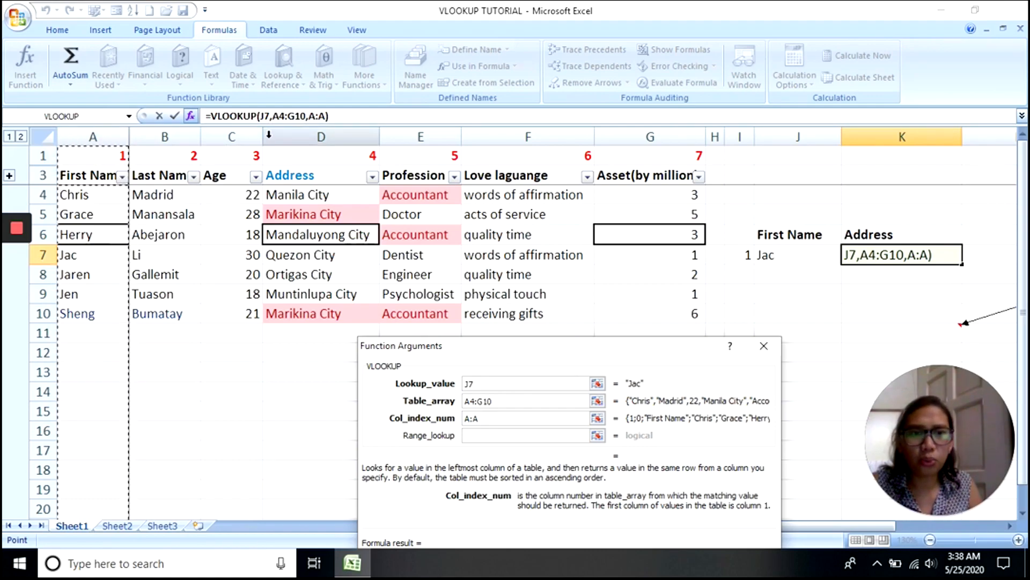
{"action": "left_click", "coordinate": [315, 136]}
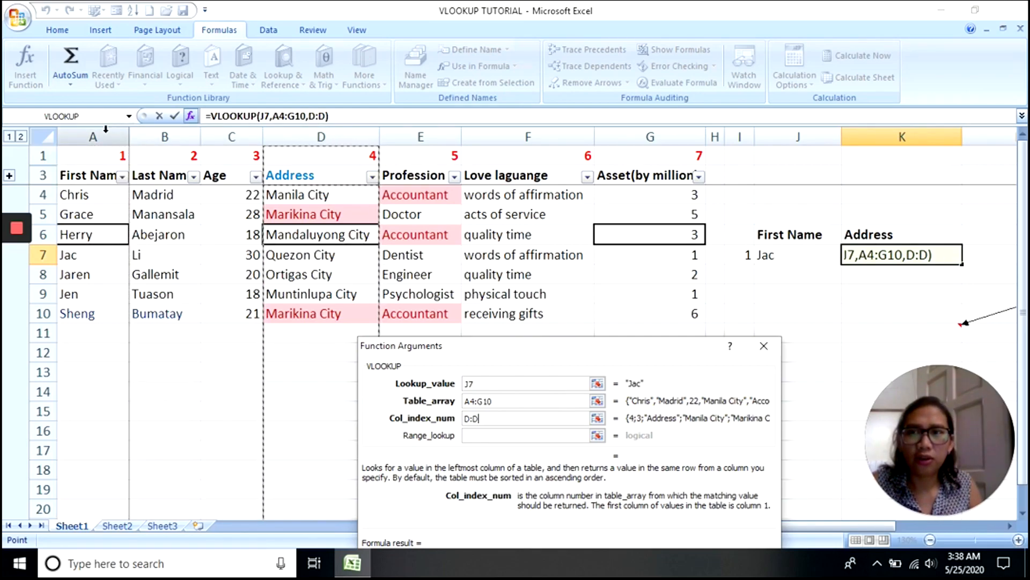
{"action": "left_click", "coordinate": [110, 134]}
{"action": "left_click", "coordinate": [173, 134]}
{"action": "left_click", "coordinate": [236, 136]}
{"action": "left_click", "coordinate": [290, 135]}
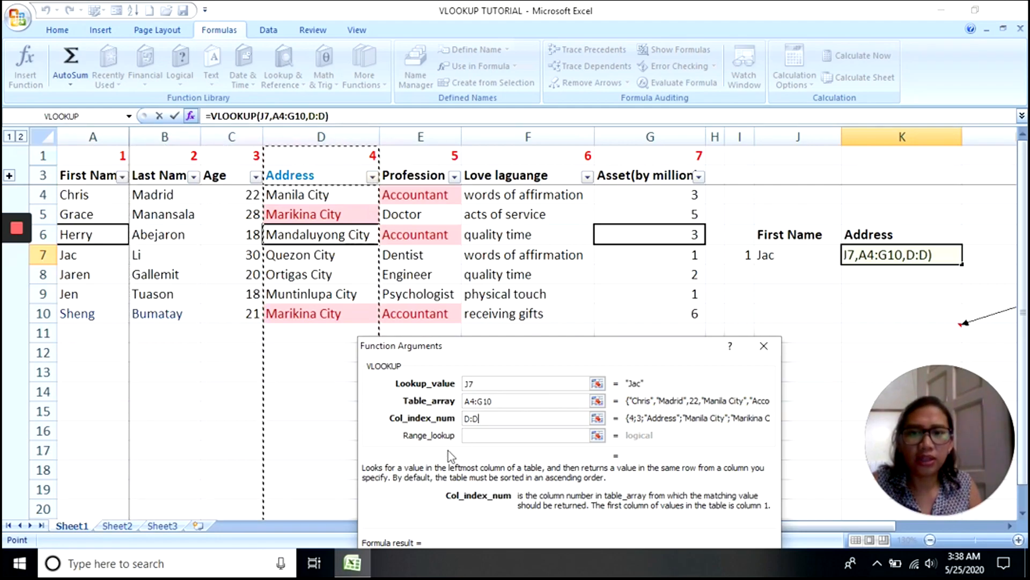
{"action": "left_click_drag", "start_coordinate": [475, 418], "coordinate": [437, 419]}
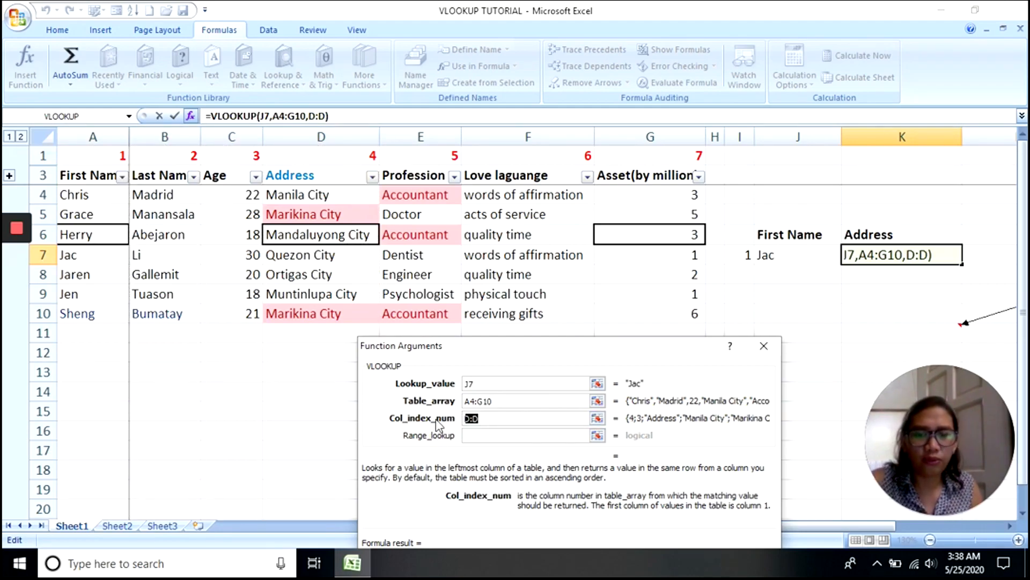
{"action": "type", "text": "4"}
{"action": "left_click", "coordinate": [490, 435]}
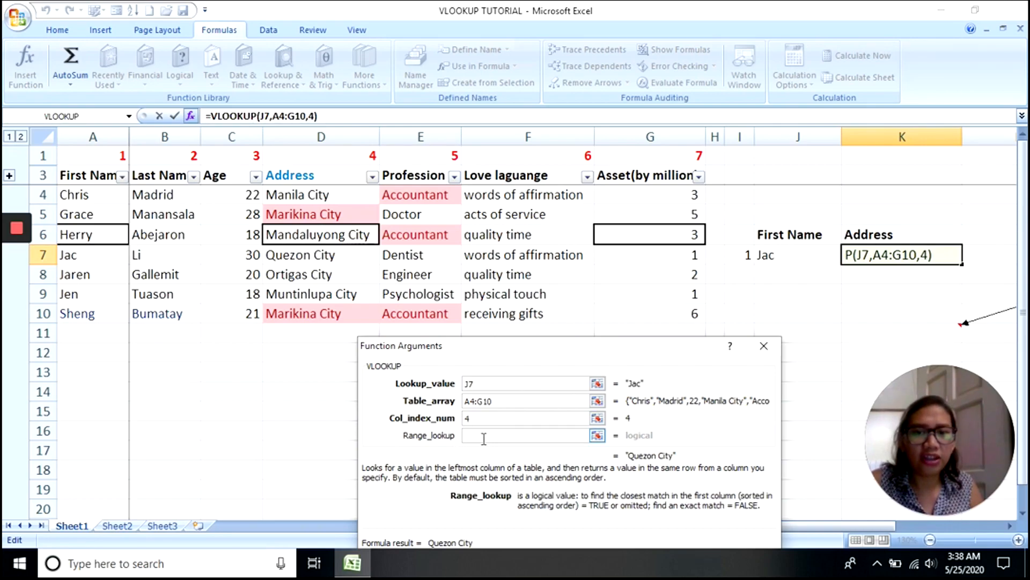
- Enter FALSE as the range lookup to require an exact match
{"action": "type", "text": "false"}
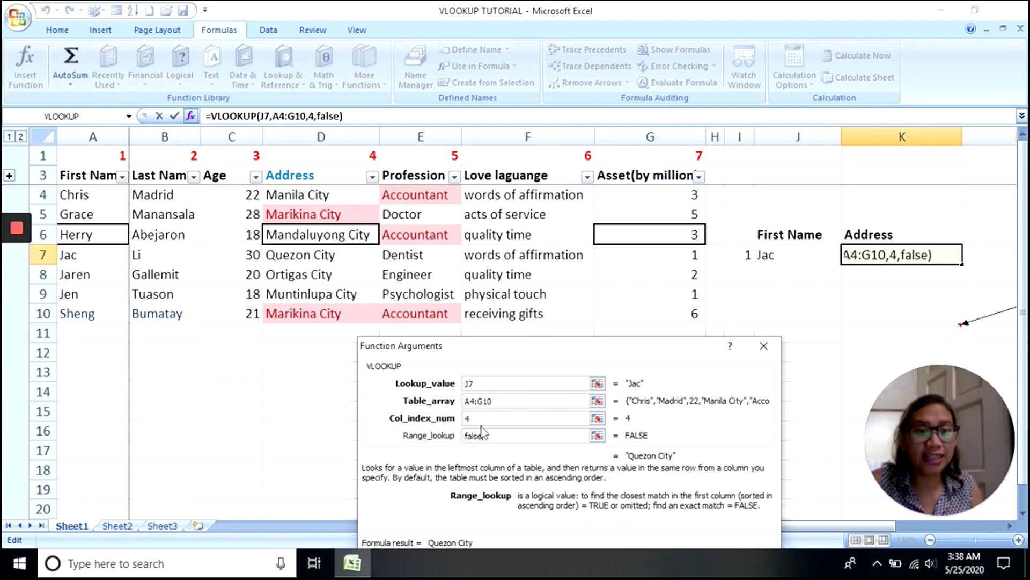
{"action": "left_click_drag", "start_coordinate": [625, 350], "coordinate": [635, 269]}
{"action": "left_click", "coordinate": [707, 486]}
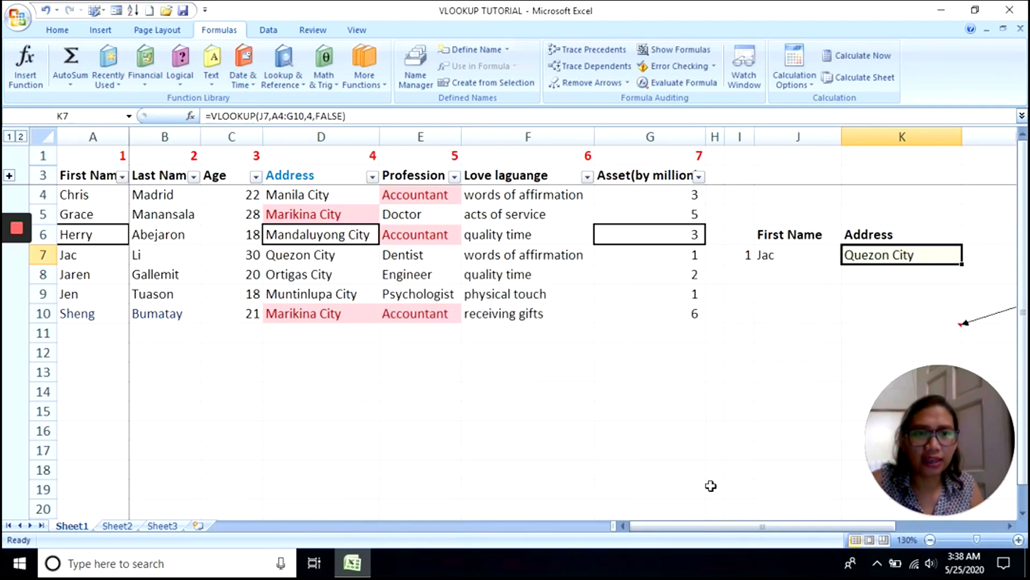
{"action": "left_click", "coordinate": [831, 295]}
{"action": "left_click", "coordinate": [884, 263]}
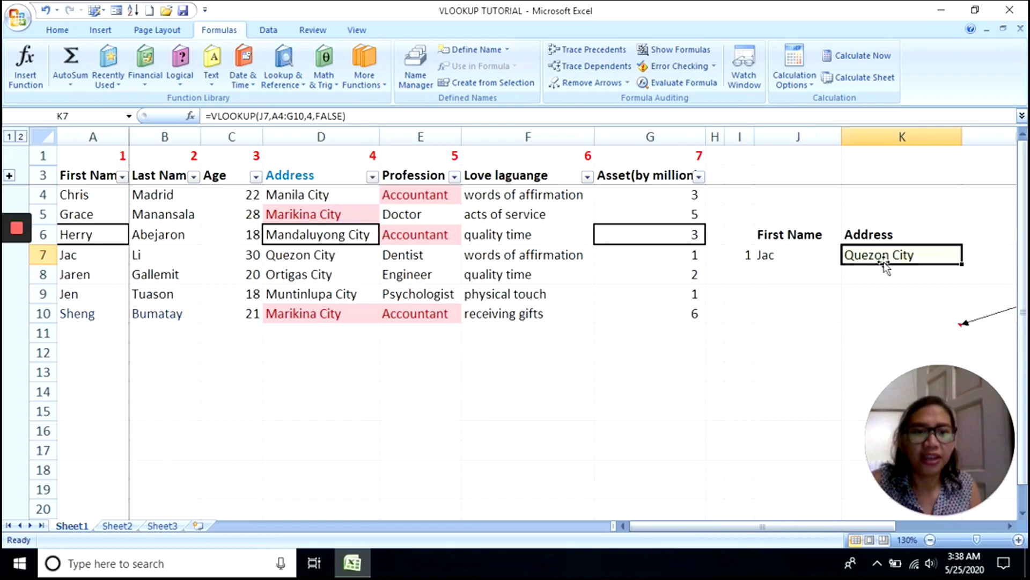
{"action": "left_click", "coordinate": [814, 255]}
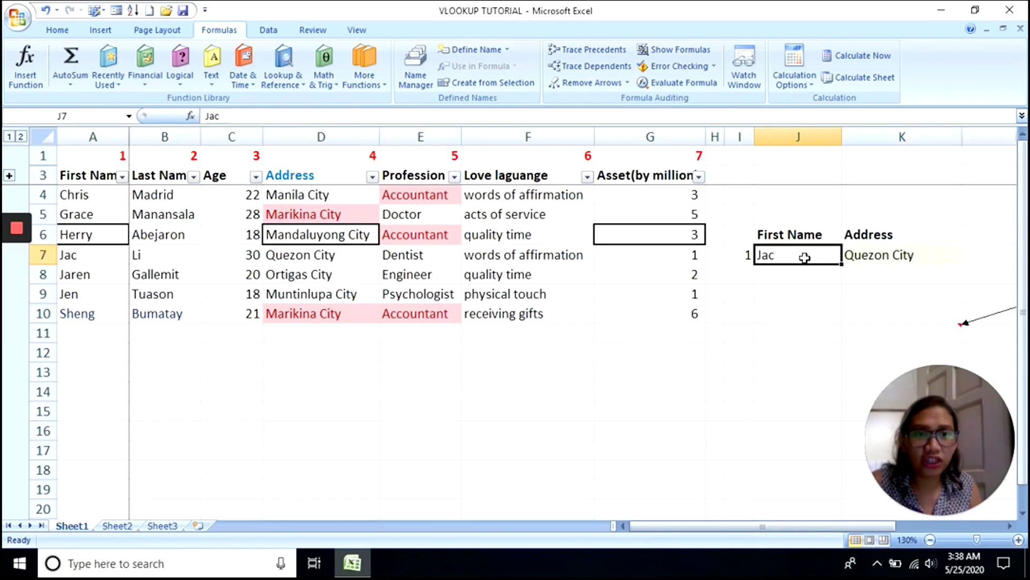
{"action": "left_click", "coordinate": [867, 256]}
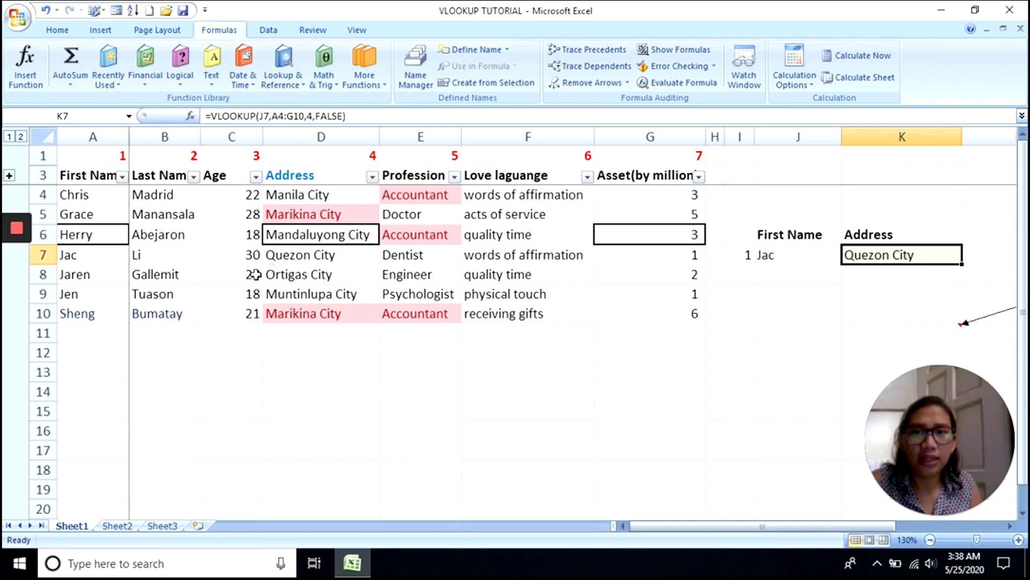
{"action": "left_click_drag", "start_coordinate": [657, 311], "coordinate": [113, 151]}
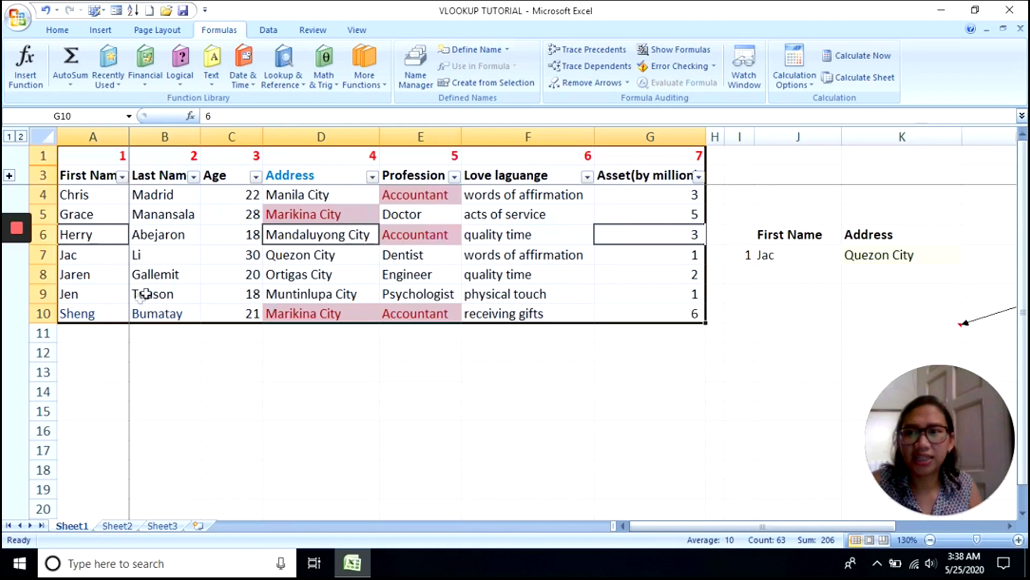
{"action": "left_click", "coordinate": [90, 253]}
{"action": "left_click", "coordinate": [40, 256]}
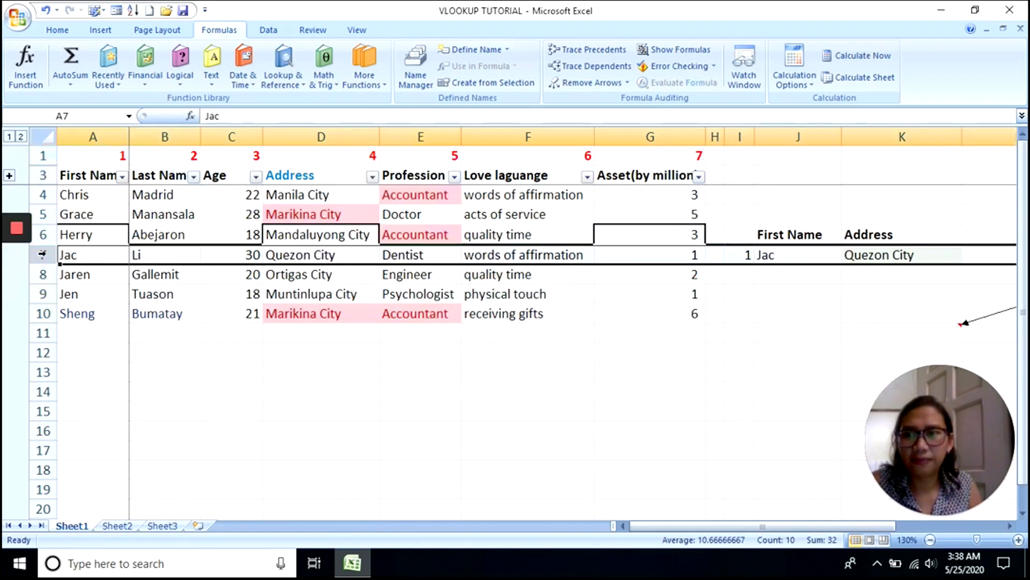
{"action": "left_click", "coordinate": [100, 256]}
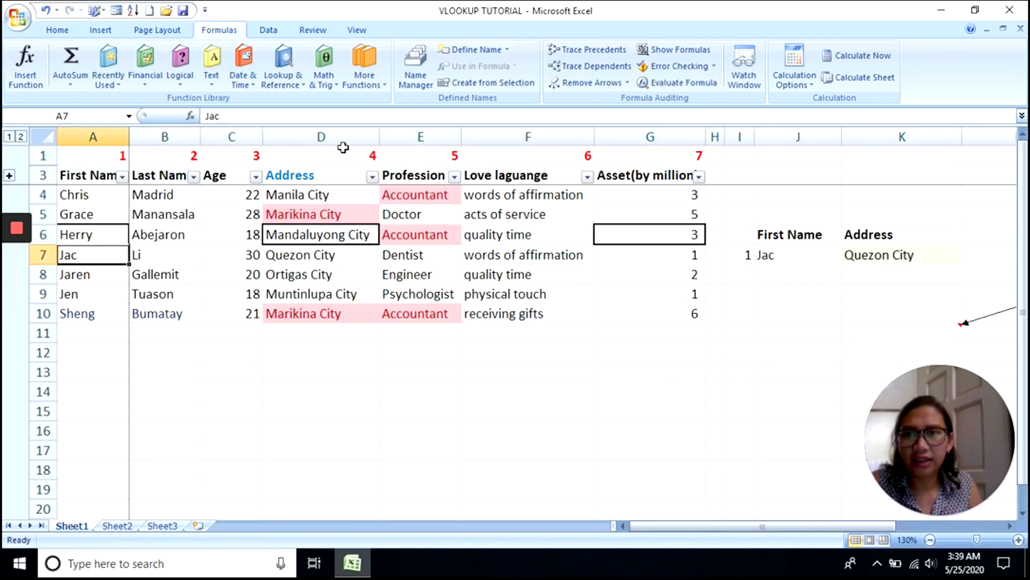
{"action": "left_click", "coordinate": [321, 253]}
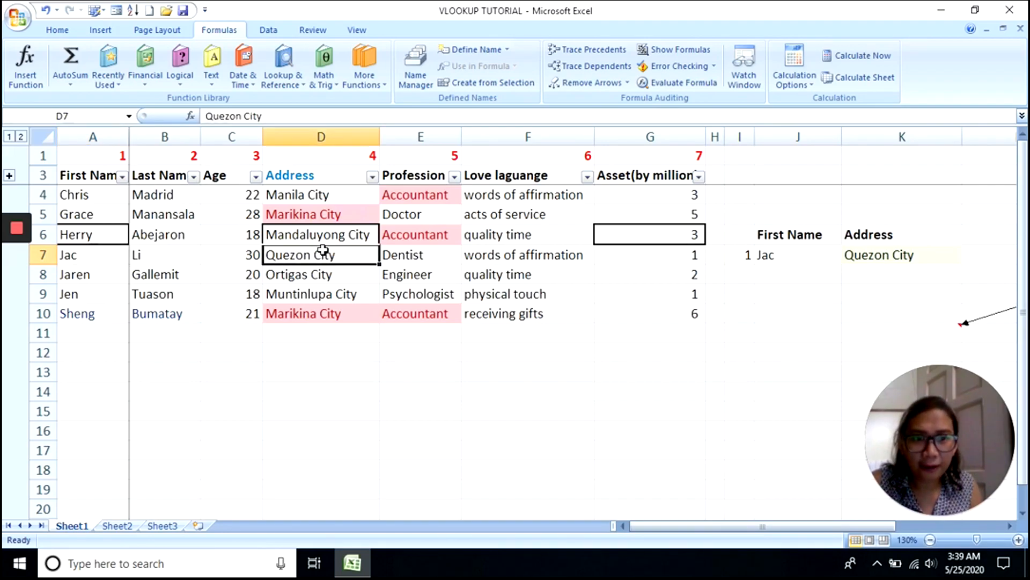
{"action": "left_click", "coordinate": [850, 254]}
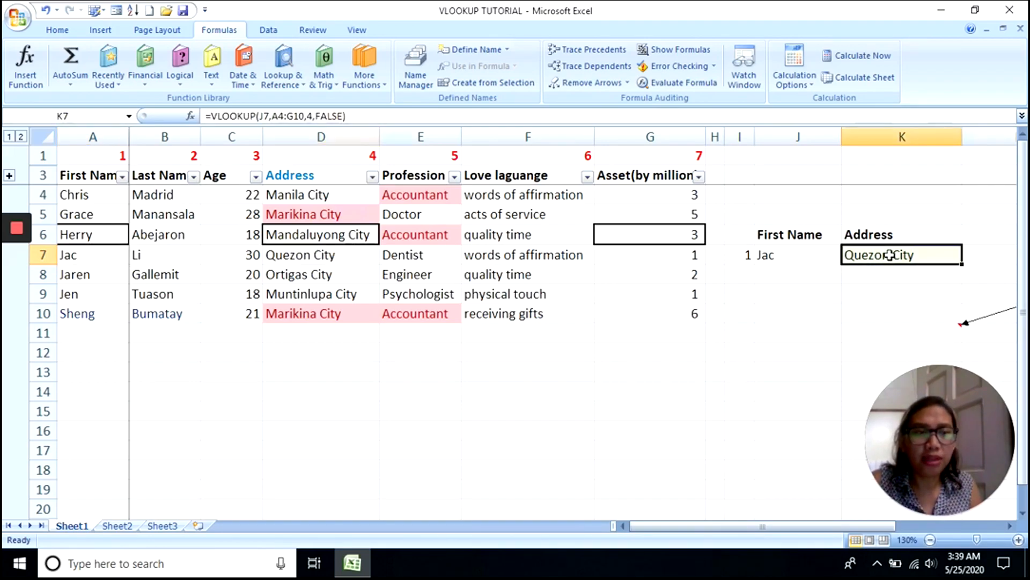
{"action": "left_click", "coordinate": [789, 259]}
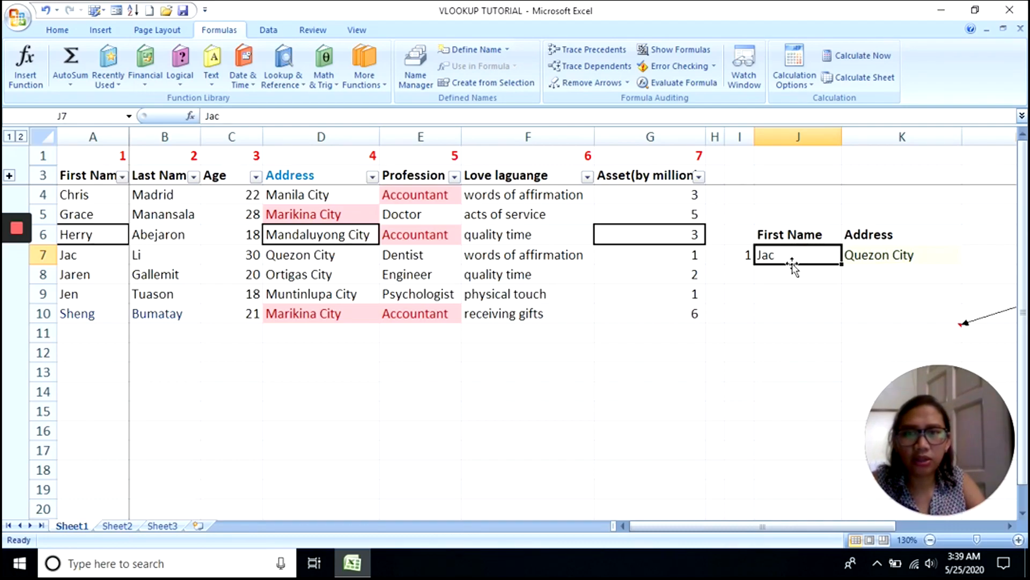
- Enter Sheng as the first name in J7 so K7's lookup recalculates
{"action": "type", "text": "Sh"}
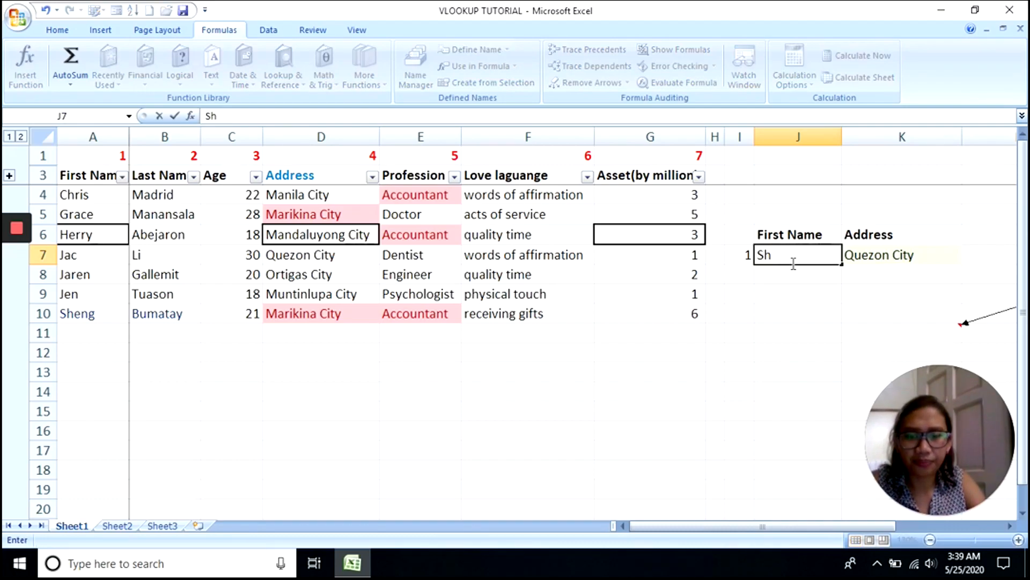
{"action": "type", "text": "eng"}
{"action": "key", "text": "Return"}
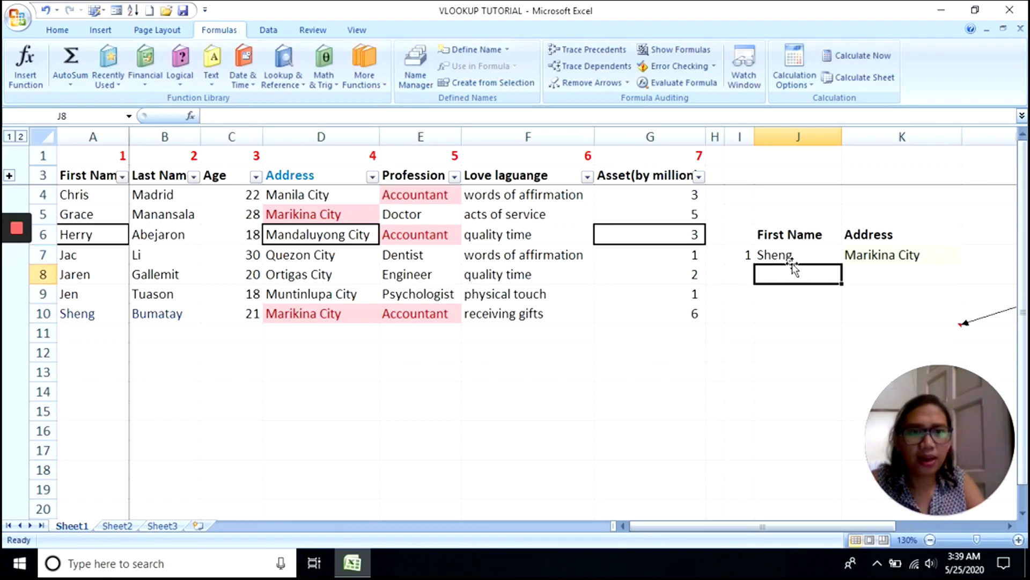
{"action": "left_click", "coordinate": [800, 251]}
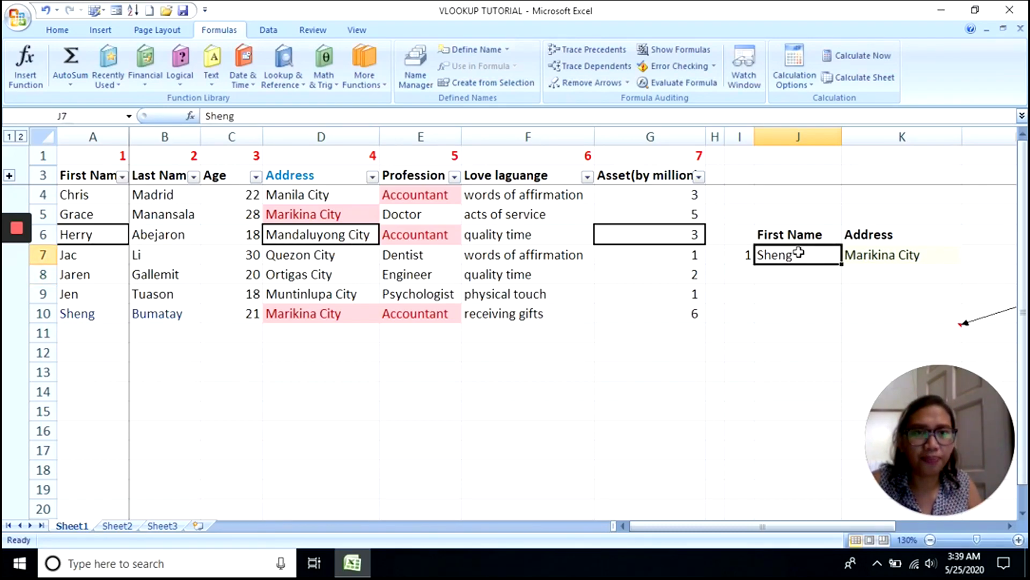
{"action": "left_click", "coordinate": [874, 251]}
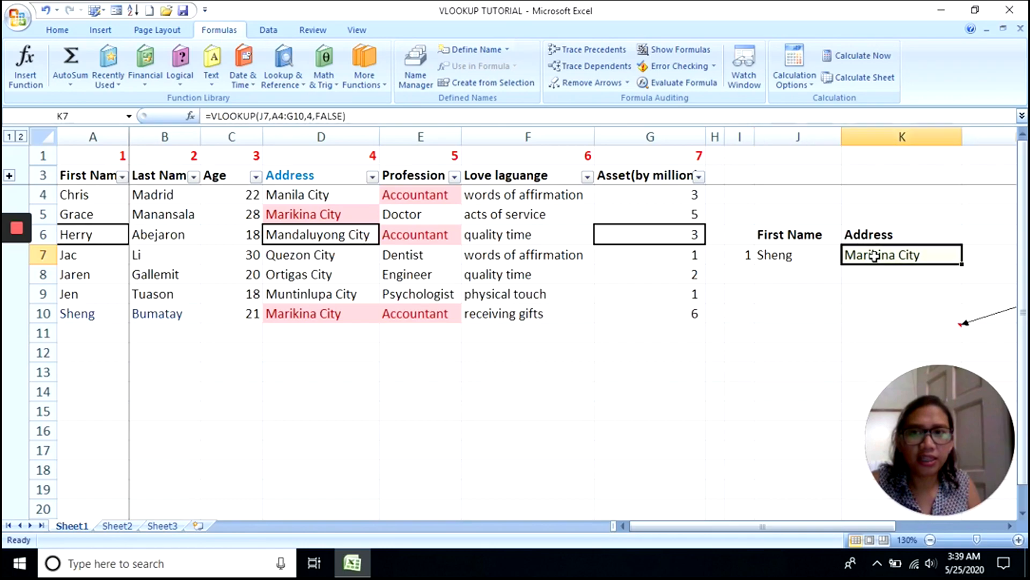
- Inspect K7's VLOOKUP formula references without changing it
{"action": "left_click", "coordinate": [821, 256]}
{"action": "mouse_move", "coordinate": [17, 264]}
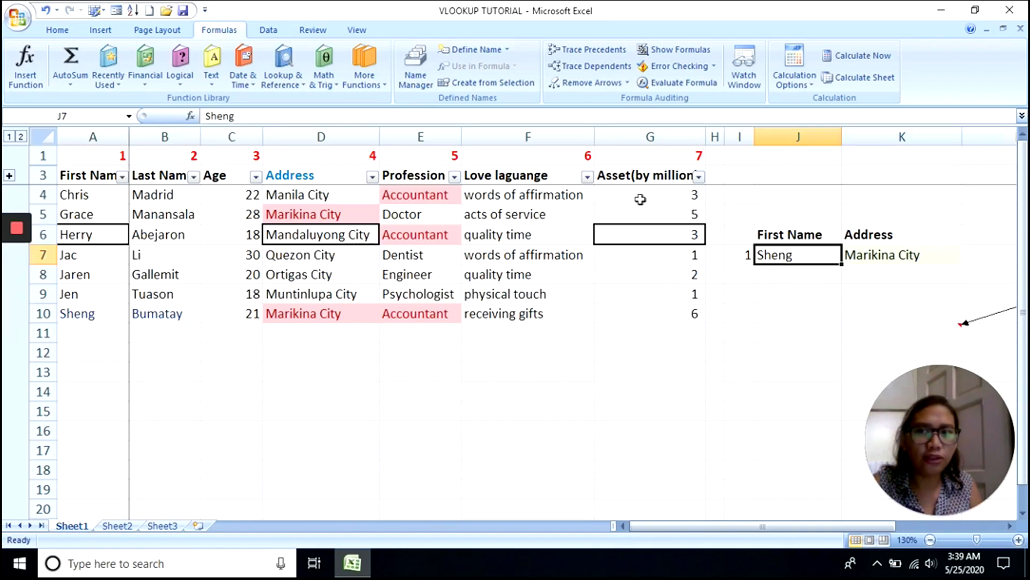
{"action": "left_click", "coordinate": [875, 257]}
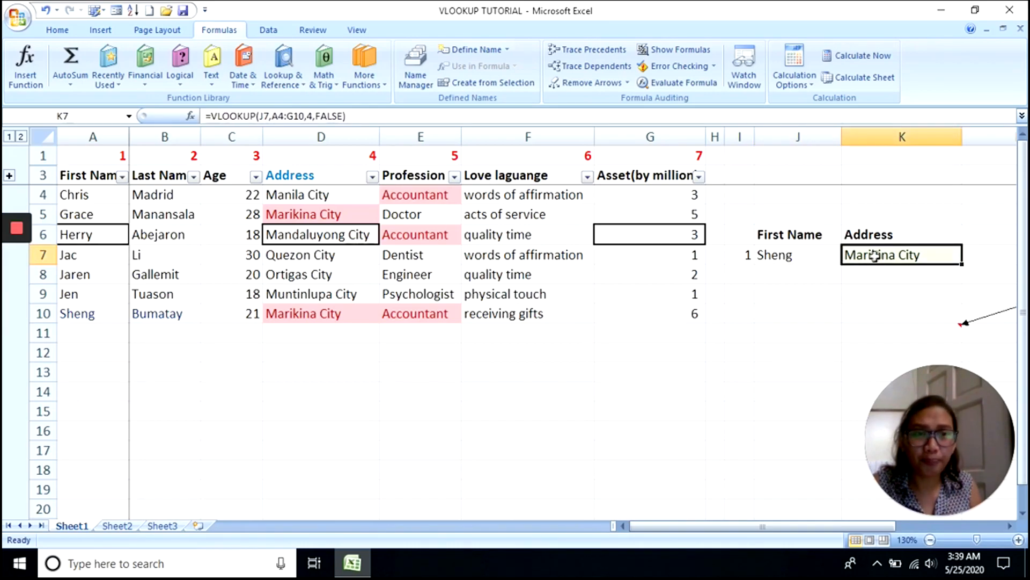
{"action": "double_click", "coordinate": [875, 256]}
{"action": "key", "text": "Escape"}
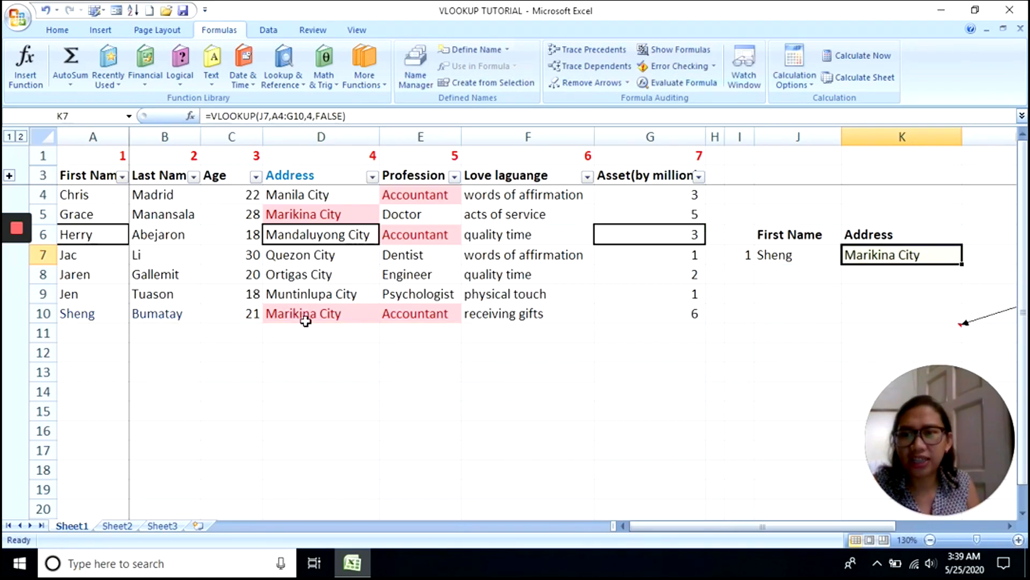
- Confirm K7's result matches Sheng's address, Marikina City, in D10
{"action": "left_click", "coordinate": [88, 317]}
{"action": "left_click", "coordinate": [344, 314]}
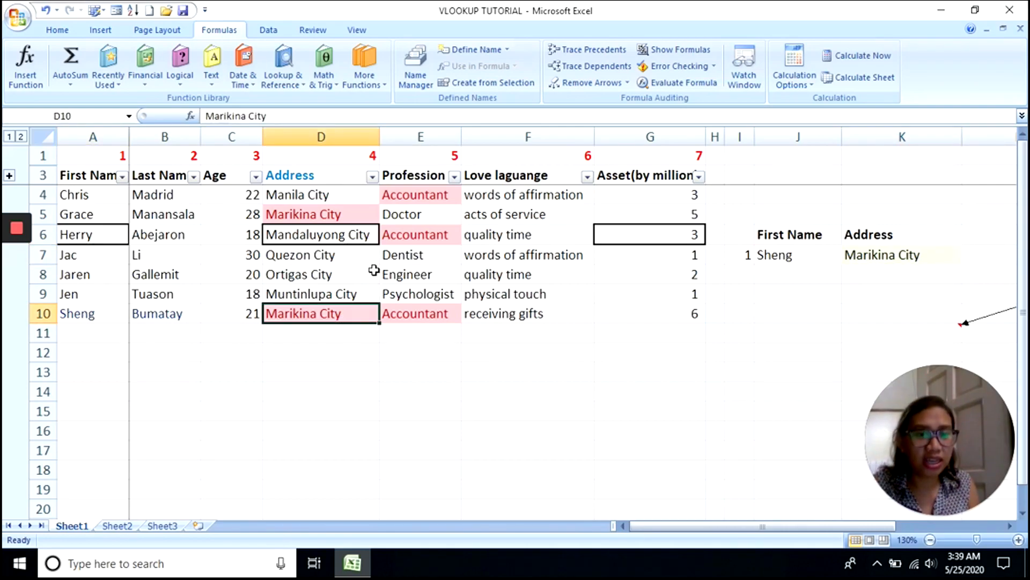
{"action": "left_click", "coordinate": [862, 256]}
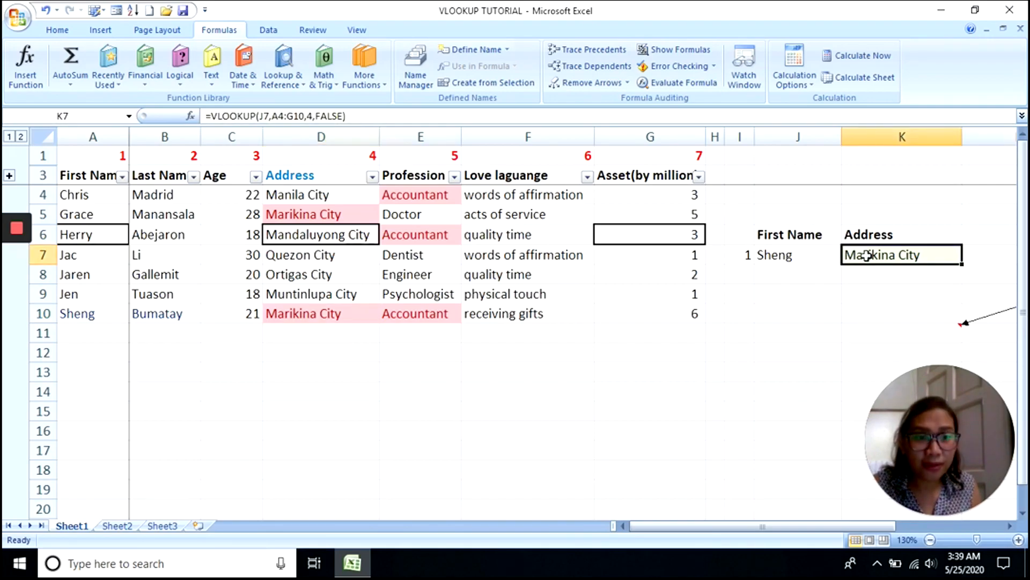